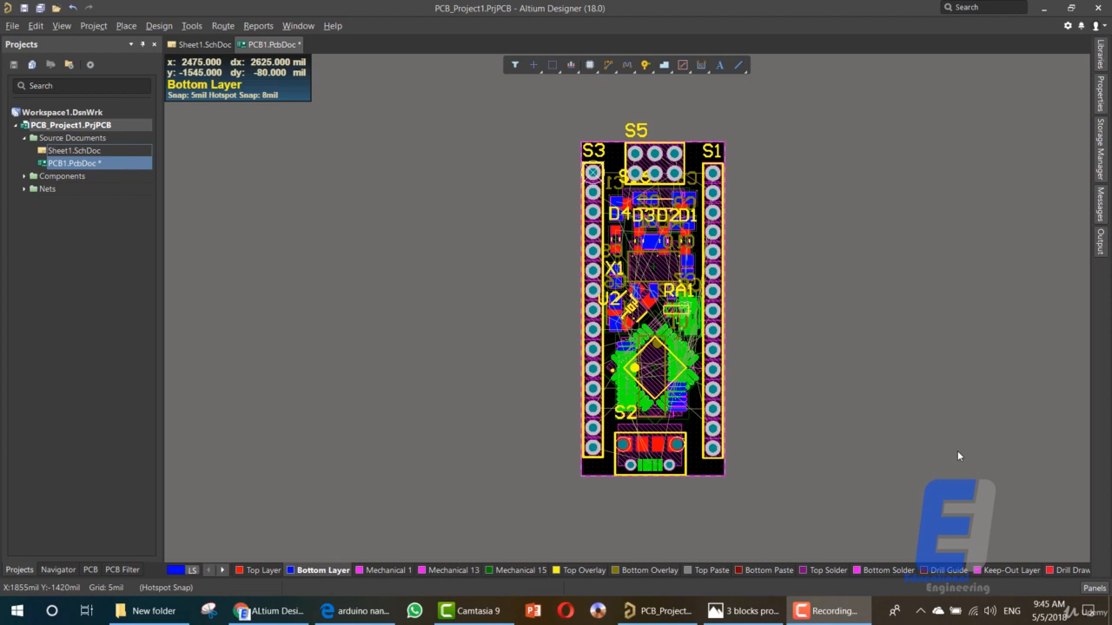
- Hide the Bottom Layer on the PCB
{"action": "scroll", "coordinate": [638, 207], "scroll_direction": "up", "scroll_amount": 3}
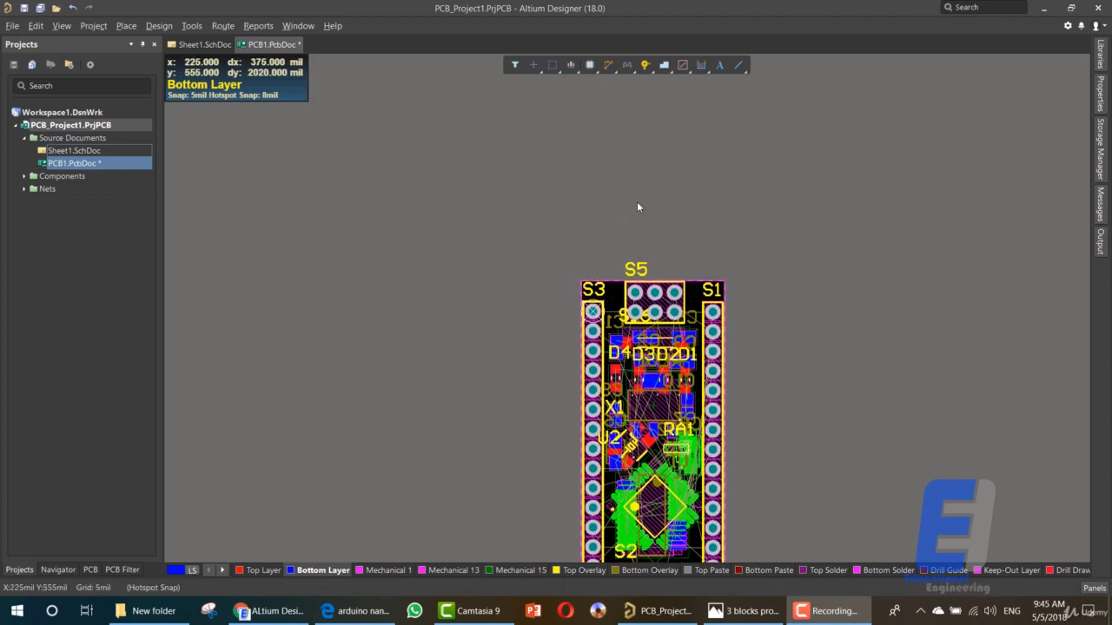
{"action": "scroll", "coordinate": [638, 207], "scroll_direction": "down", "scroll_amount": 1}
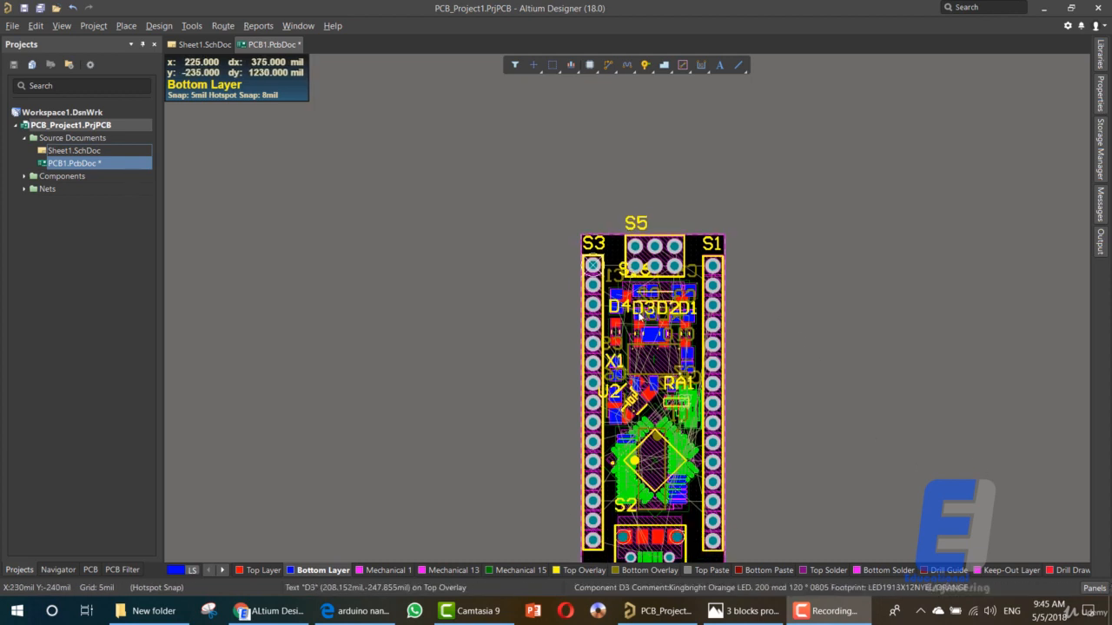
{"action": "scroll", "coordinate": [641, 317], "scroll_direction": "up", "scroll_amount": 3, "text": "ctrl"}
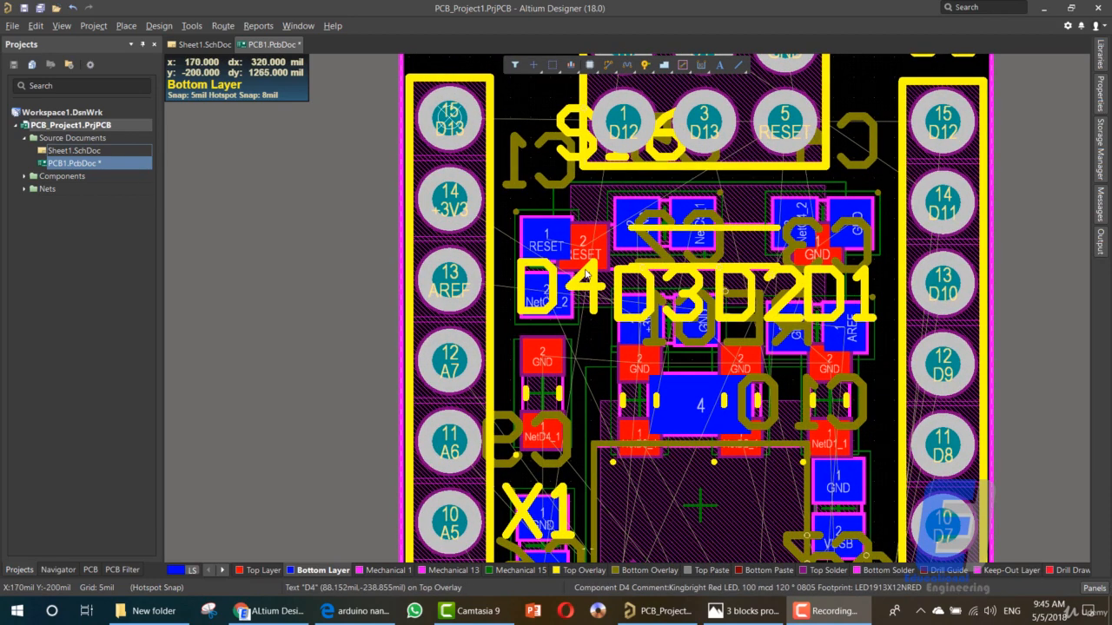
{"action": "scroll", "coordinate": [434, 347], "scroll_direction": "up", "scroll_amount": 3}
{"action": "scroll", "coordinate": [418, 356], "scroll_direction": "down", "scroll_amount": 1}
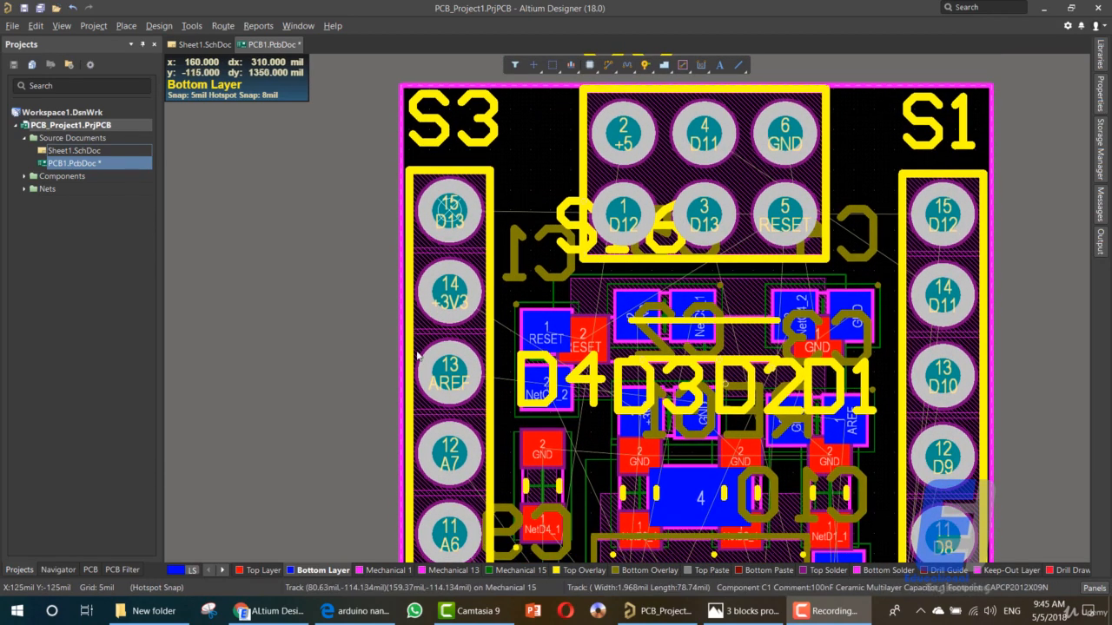
{"action": "right_click", "coordinate": [304, 573]}
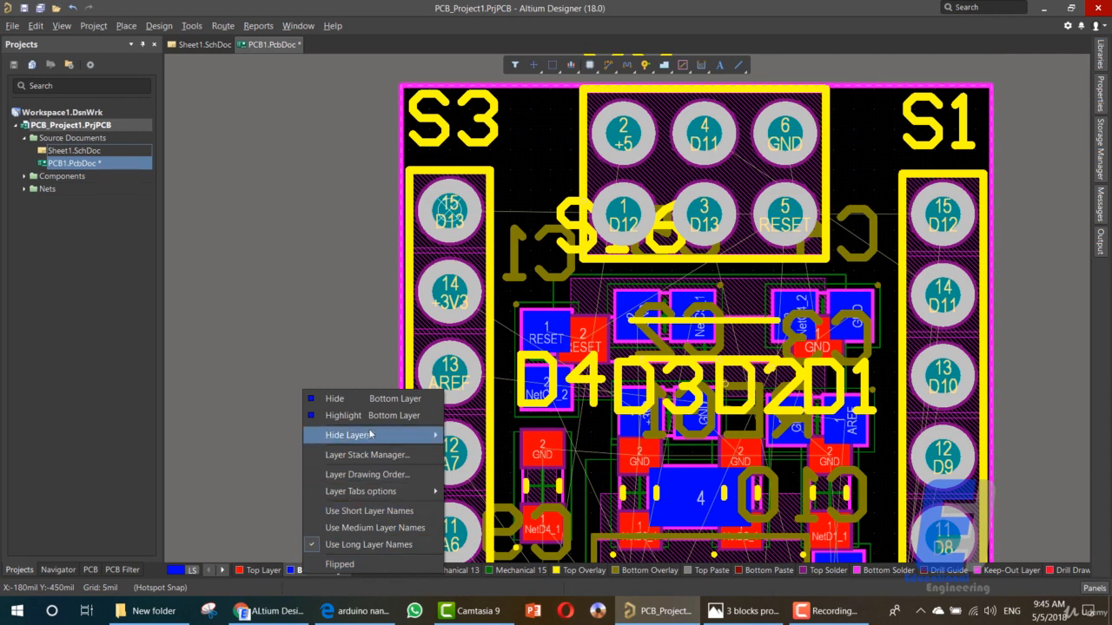
{"action": "mouse_move", "coordinate": [371, 439]}
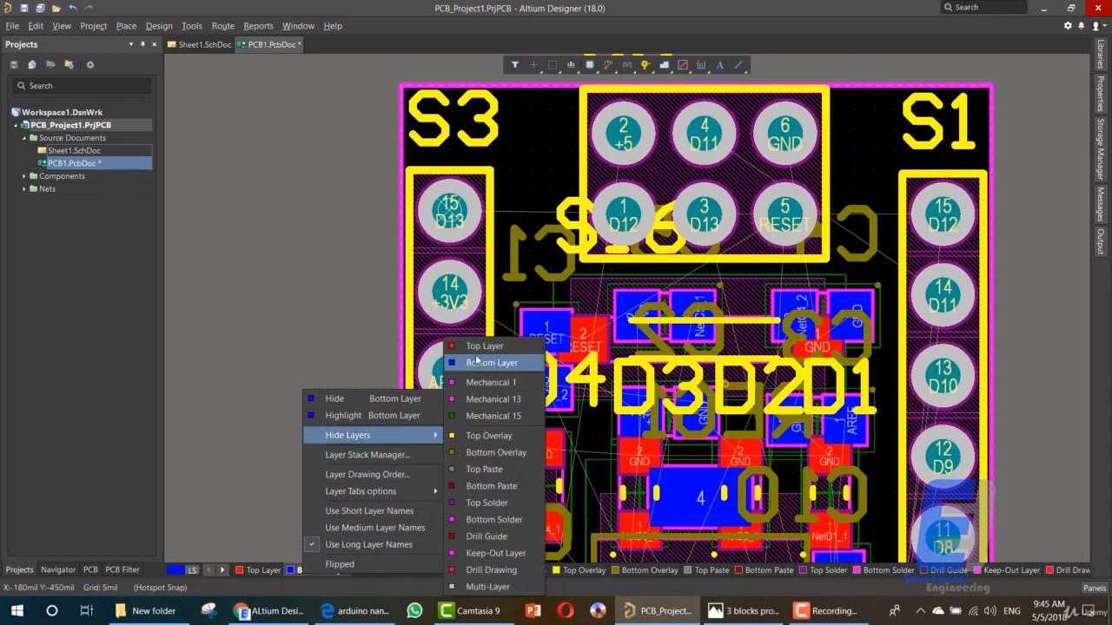
{"action": "left_click", "coordinate": [489, 363]}
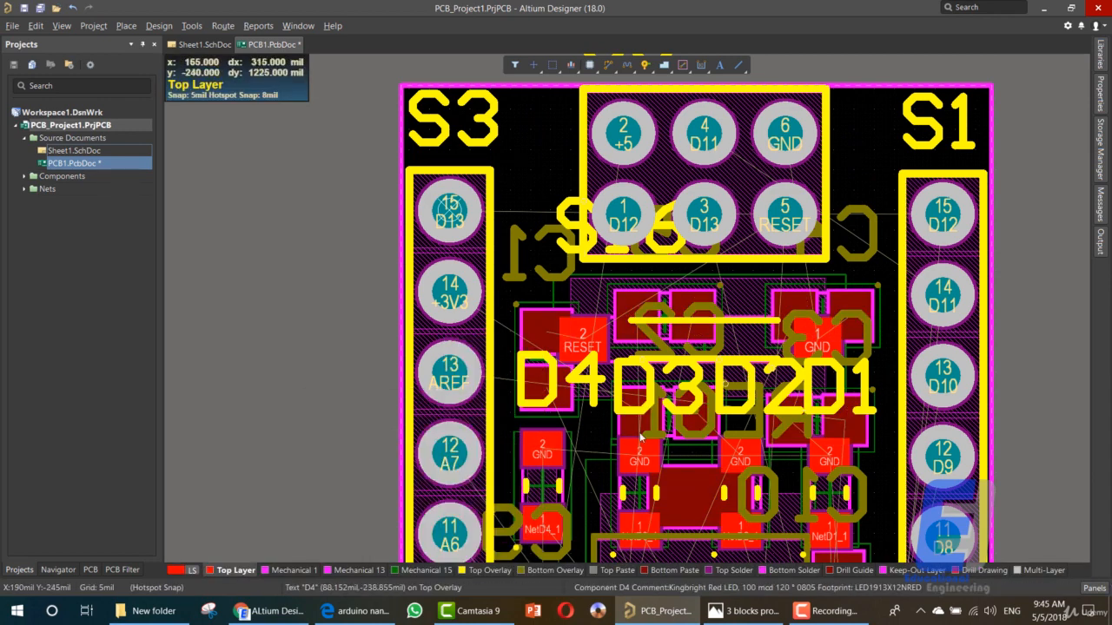
- Route a +5 track on the Top Layer from pad 2 of S5 down the board to the +5 pad just below the X1 label
{"action": "scroll", "coordinate": [562, 350], "scroll_direction": "down", "scroll_amount": 2}
{"action": "scroll", "coordinate": [561, 350], "scroll_direction": "down", "scroll_amount": 2}
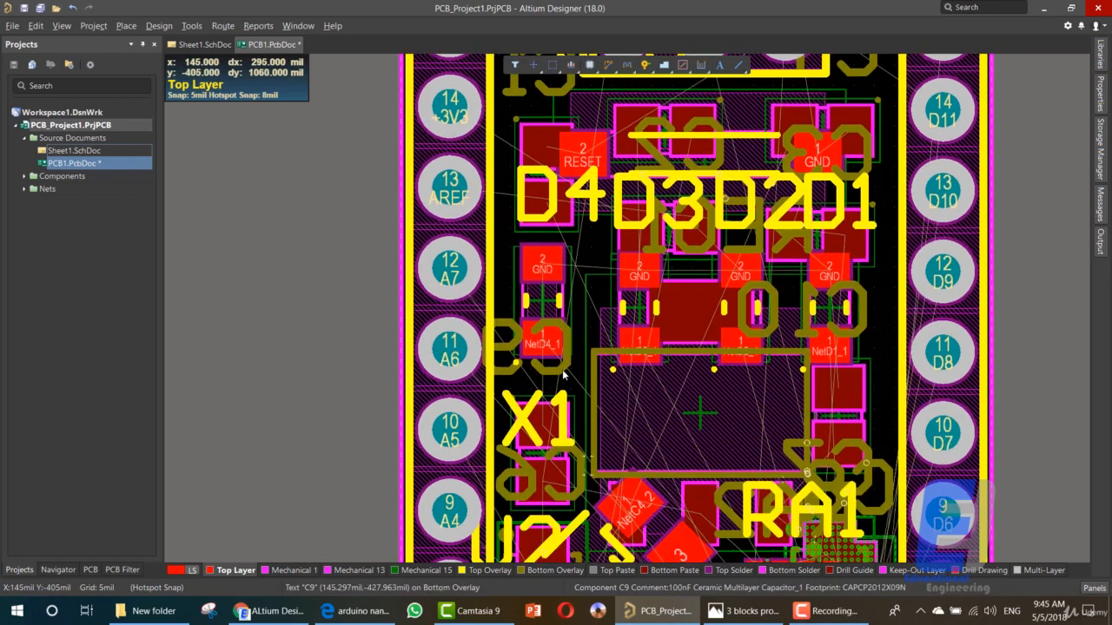
{"action": "scroll", "coordinate": [368, 431], "scroll_direction": "up", "scroll_amount": 7}
{"action": "scroll", "coordinate": [369, 431], "scroll_direction": "down", "scroll_amount": 2}
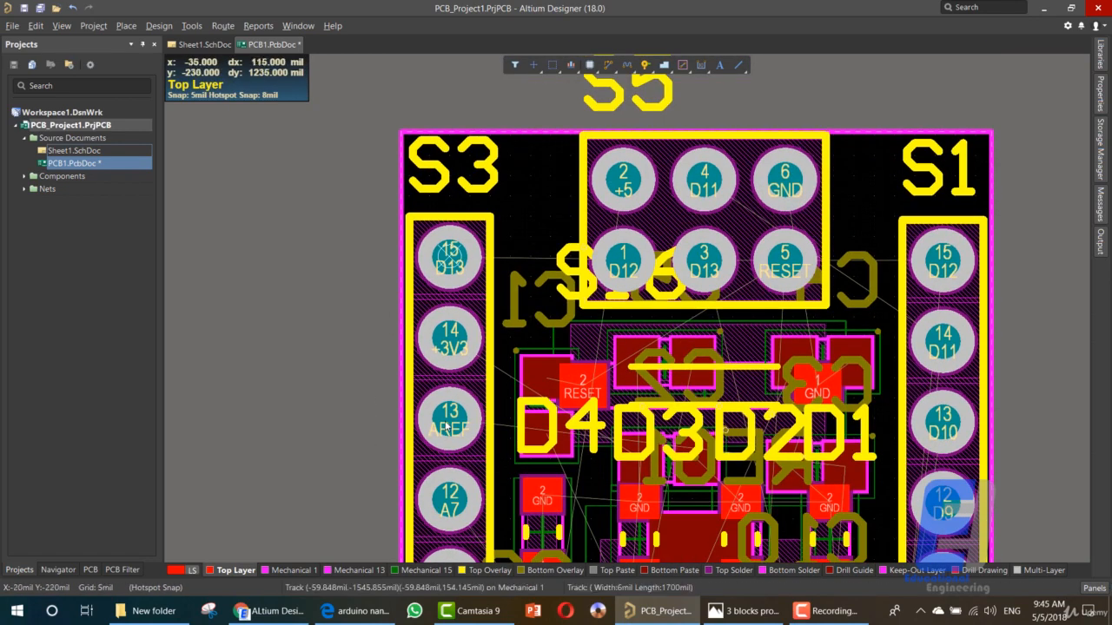
{"action": "left_click", "coordinate": [609, 70]}
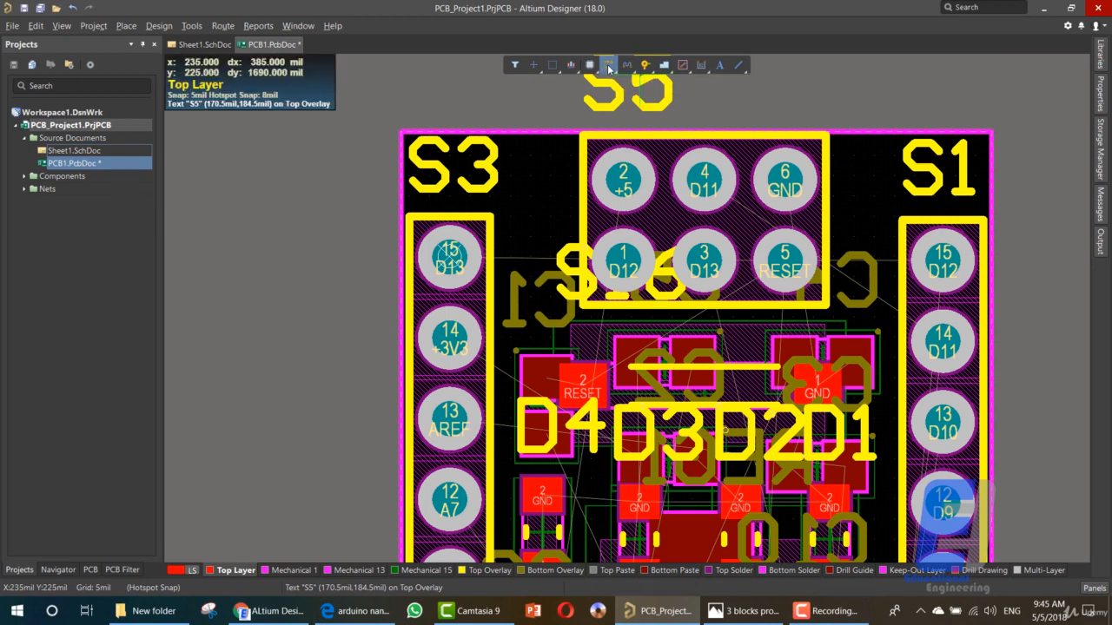
{"action": "key", "text": "Escape"}
{"action": "left_click", "coordinate": [622, 180]}
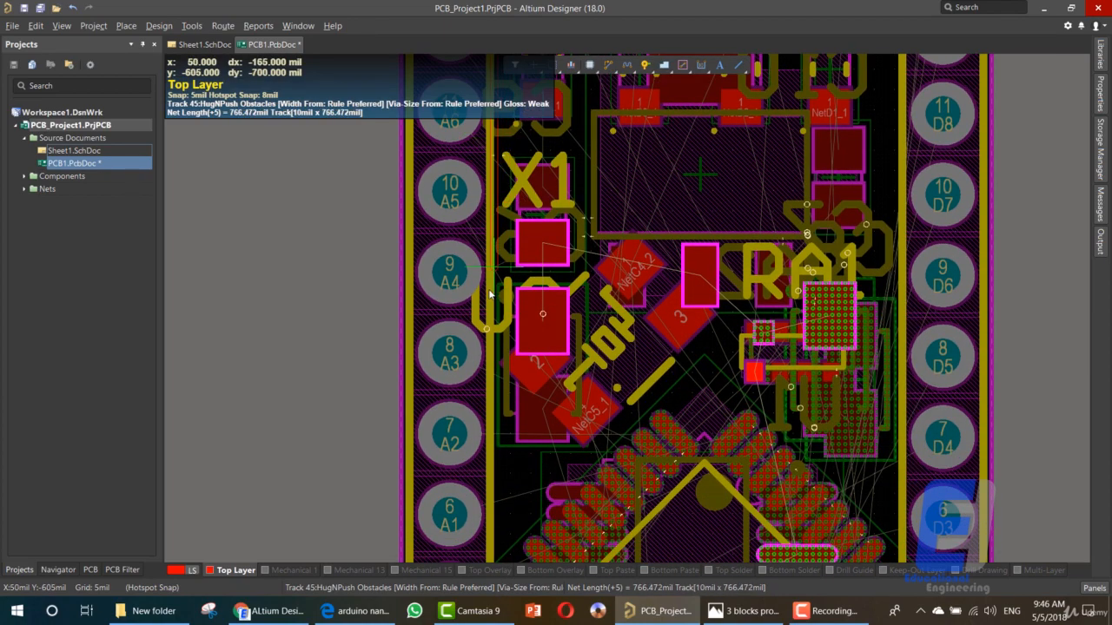
{"action": "left_click", "coordinate": [544, 244]}
{"action": "left_click", "coordinate": [543, 244]}
{"action": "right_click", "coordinate": [543, 247]}
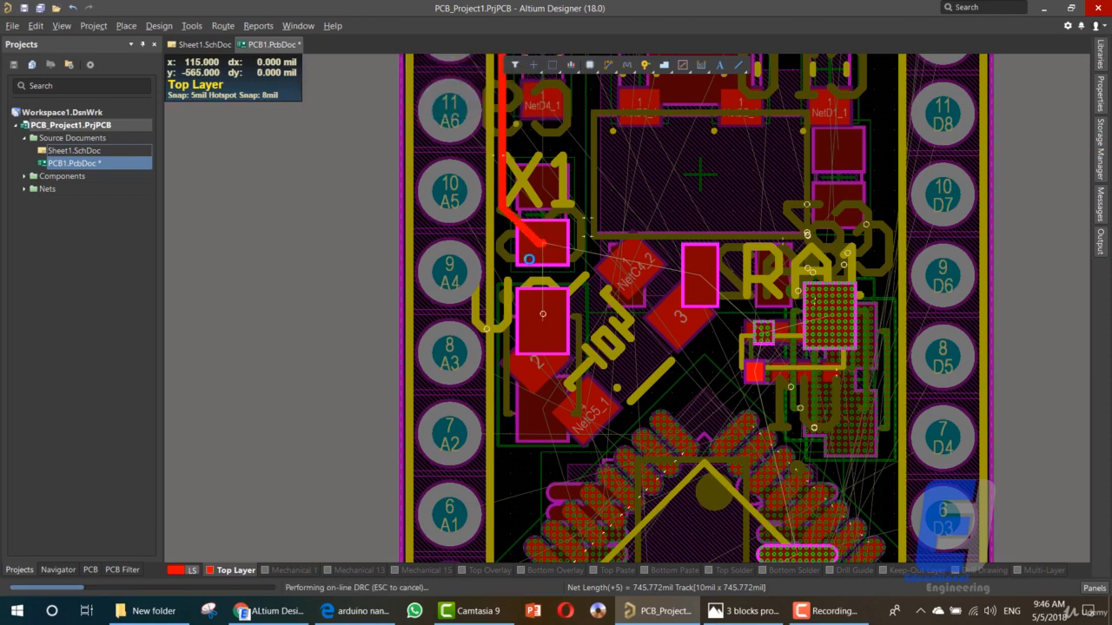
- Undo the +5 track routed from pad 2 of S5
{"action": "scroll", "coordinate": [517, 284], "scroll_direction": "up", "scroll_amount": 4}
{"action": "scroll", "coordinate": [516, 284], "scroll_direction": "up", "scroll_amount": 3}
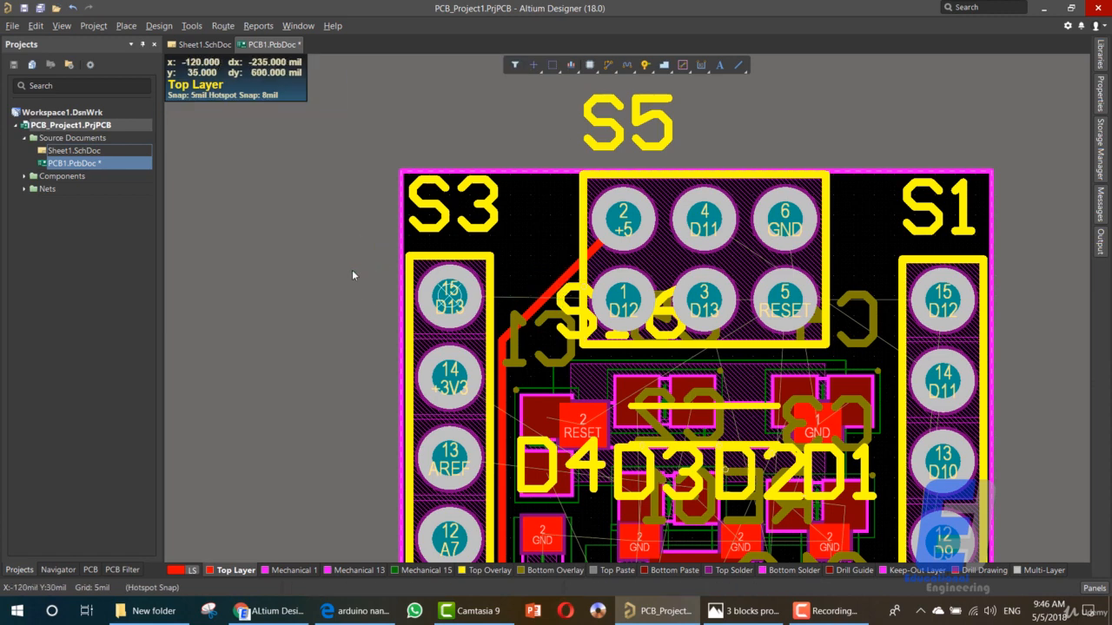
{"action": "key", "text": "ctrl+z"}
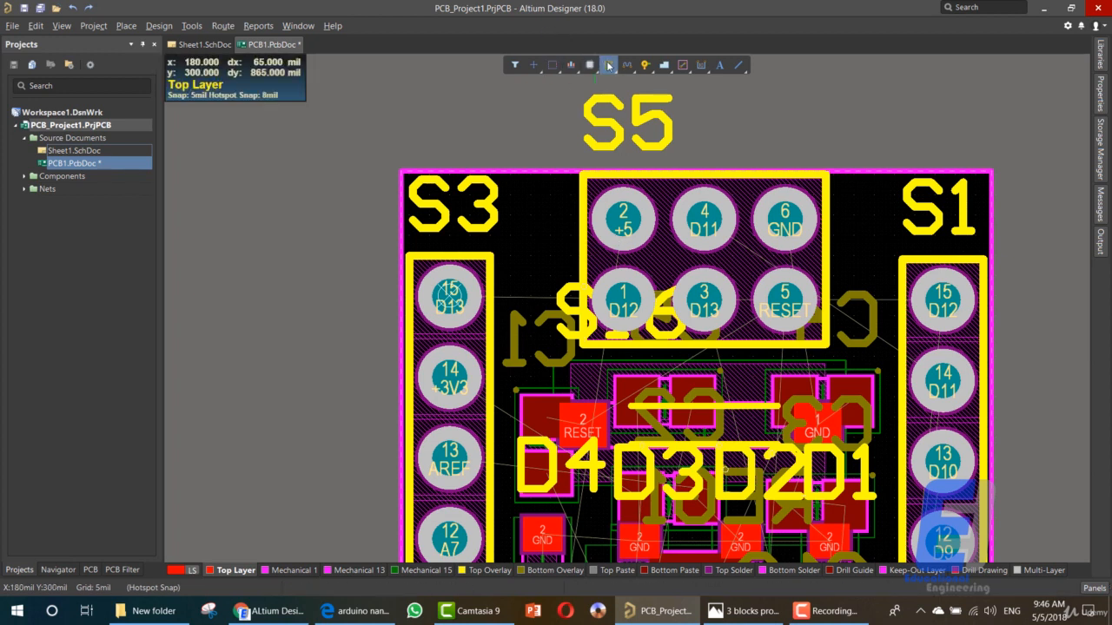
- Start a +5 track from S5 pad 2, cycle through the 90-degree, arc, any-angle and 45-degree corner styles, and abandon the track
{"action": "key", "text": "ctrl+w"}
{"action": "left_click", "coordinate": [612, 221]}
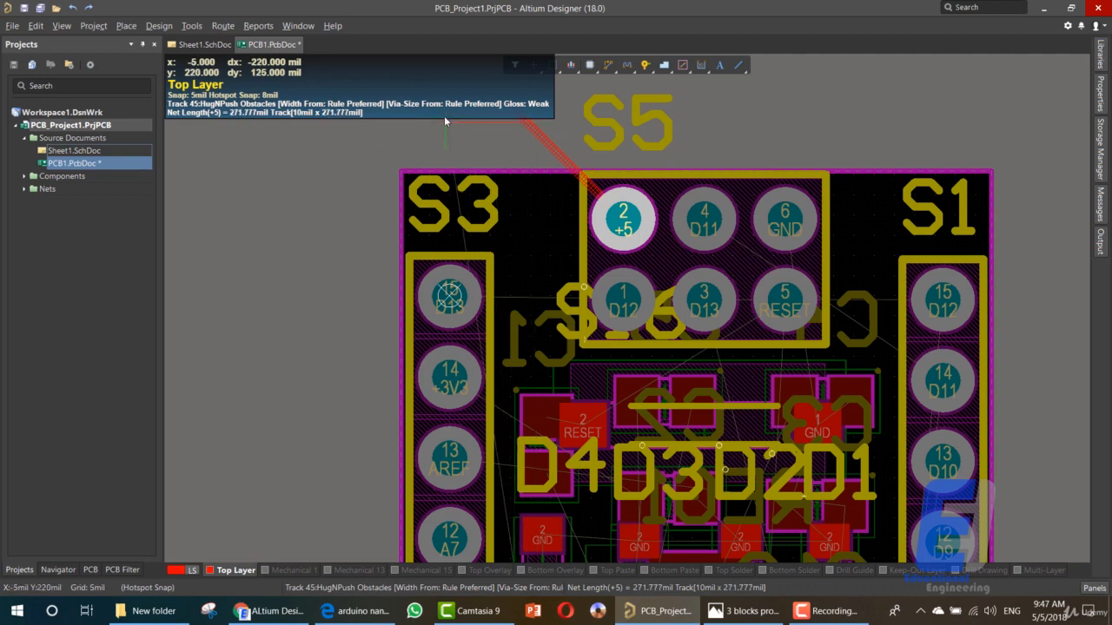
{"action": "key", "text": "shift+space"}
{"action": "key", "text": "shift+space"}
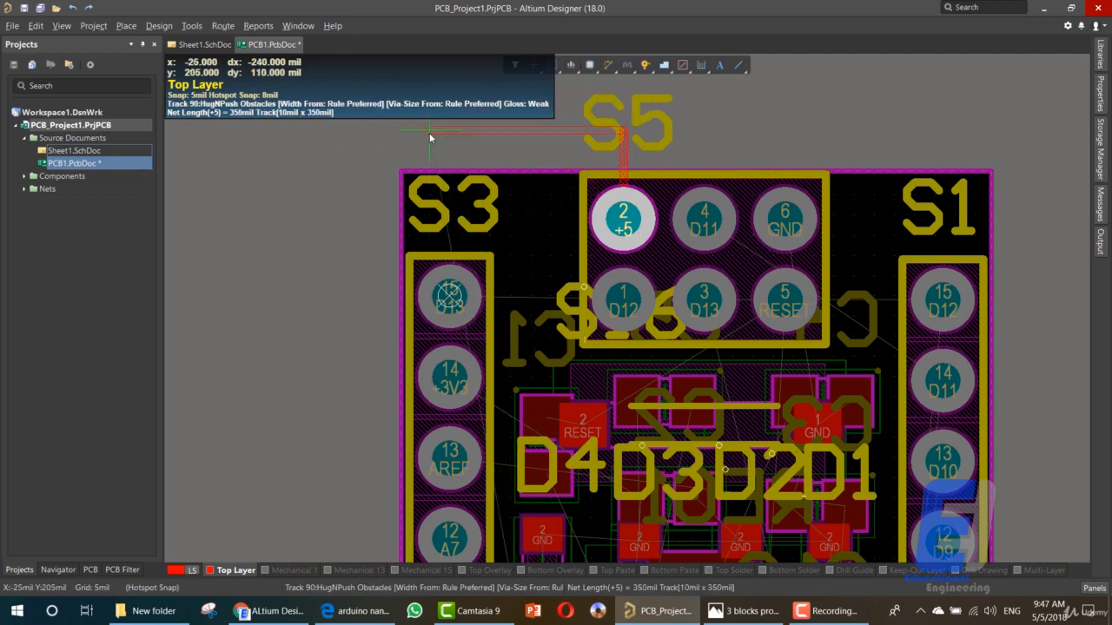
{"action": "key", "text": "shift+space"}
{"action": "key", "text": "shift+space"}
{"action": "key", "text": "shift+space"}
{"action": "key", "text": "shift+space"}
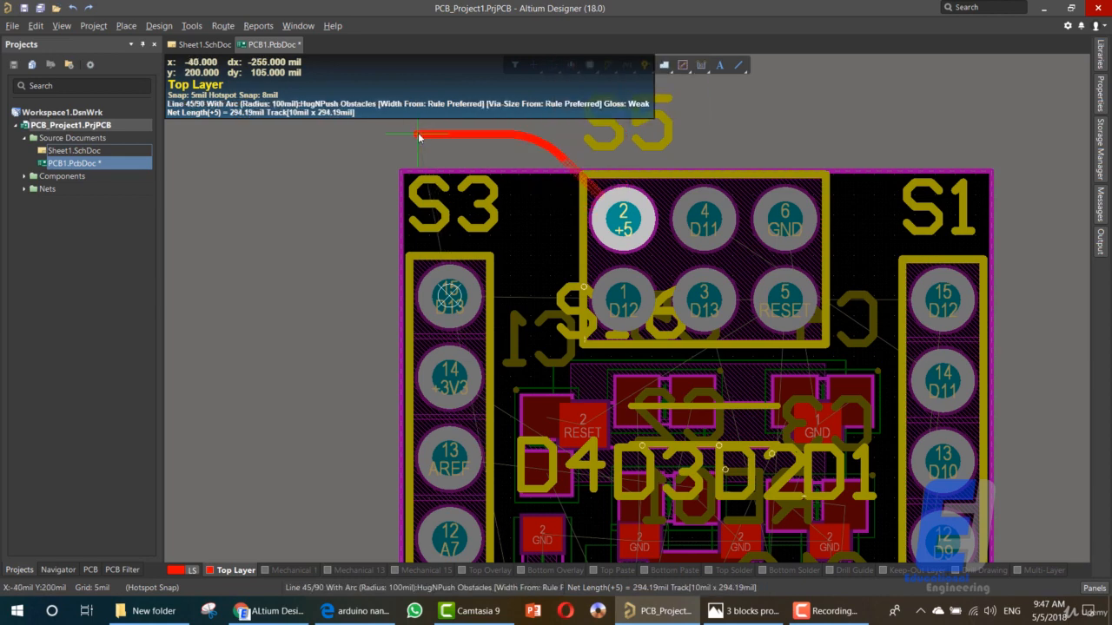
{"action": "key", "text": "shift+space"}
{"action": "key", "text": "shift+space"}
{"action": "key", "text": "shift+space"}
{"action": "key", "text": "shift+space"}
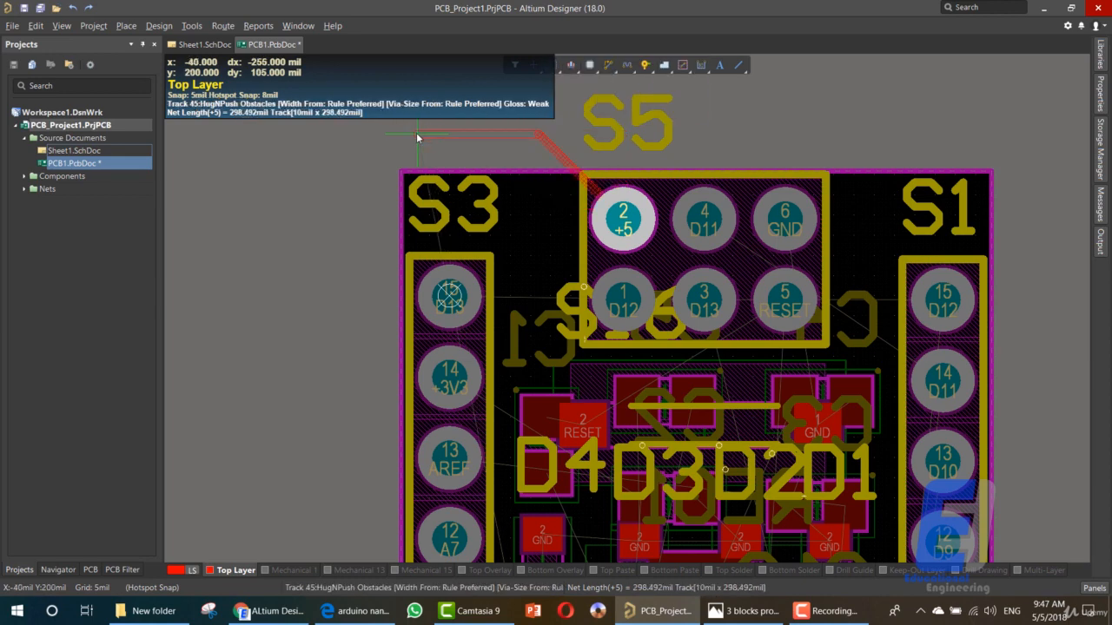
{"action": "key", "text": "shift+space"}
{"action": "key", "text": "shift+space"}
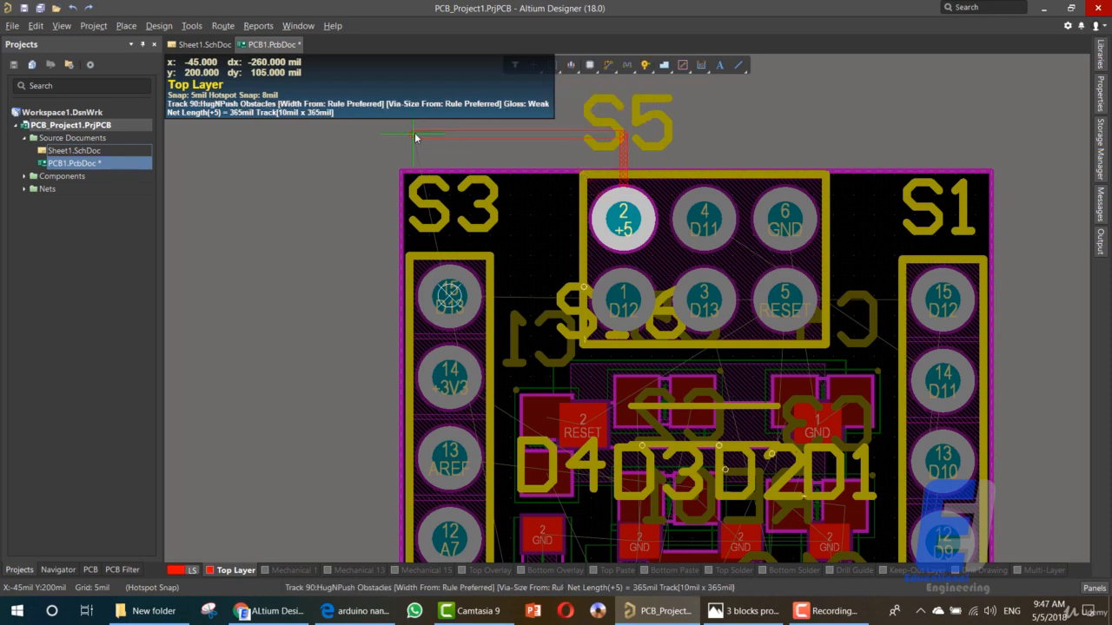
{"action": "key", "text": "shift+space"}
{"action": "key", "text": "shift+space"}
{"action": "key", "text": "shift+space"}
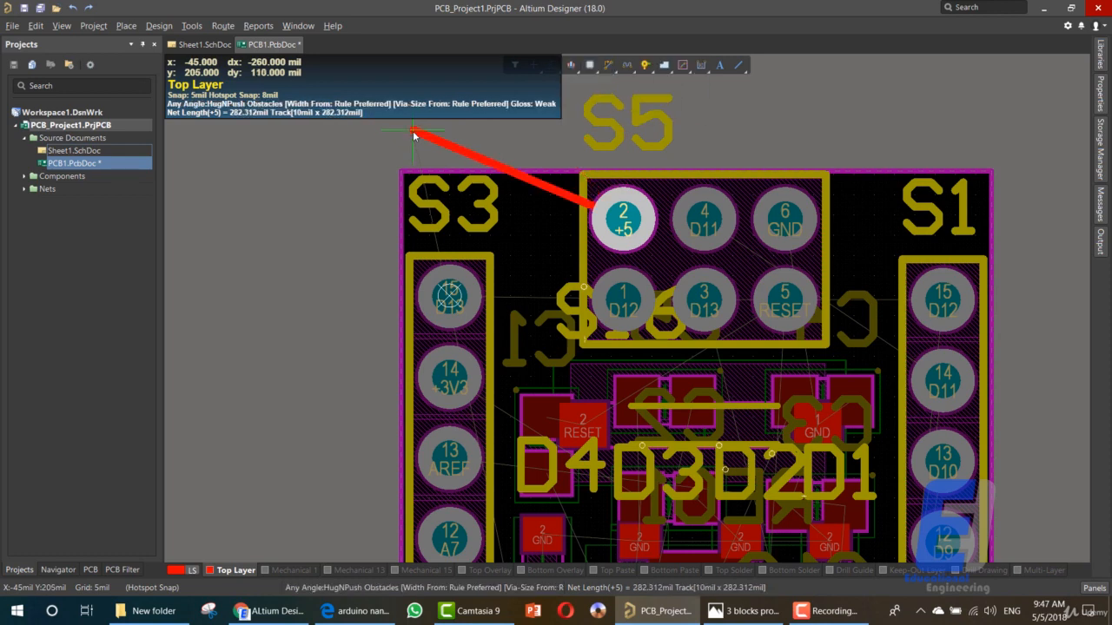
{"action": "key", "text": "shift+space"}
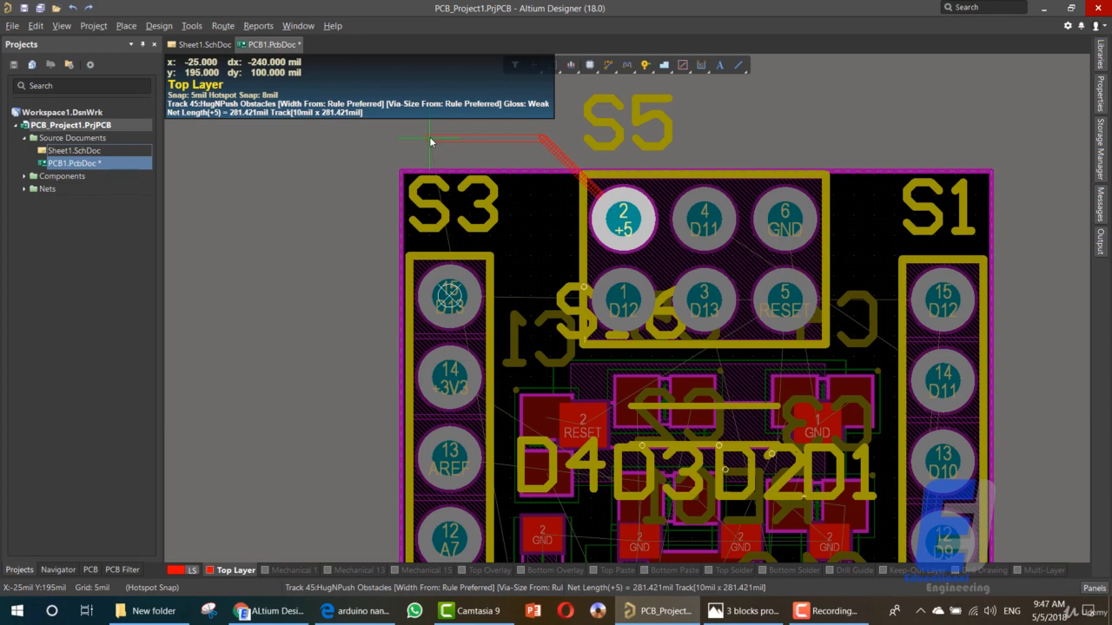
{"action": "right_click", "coordinate": [430, 143]}
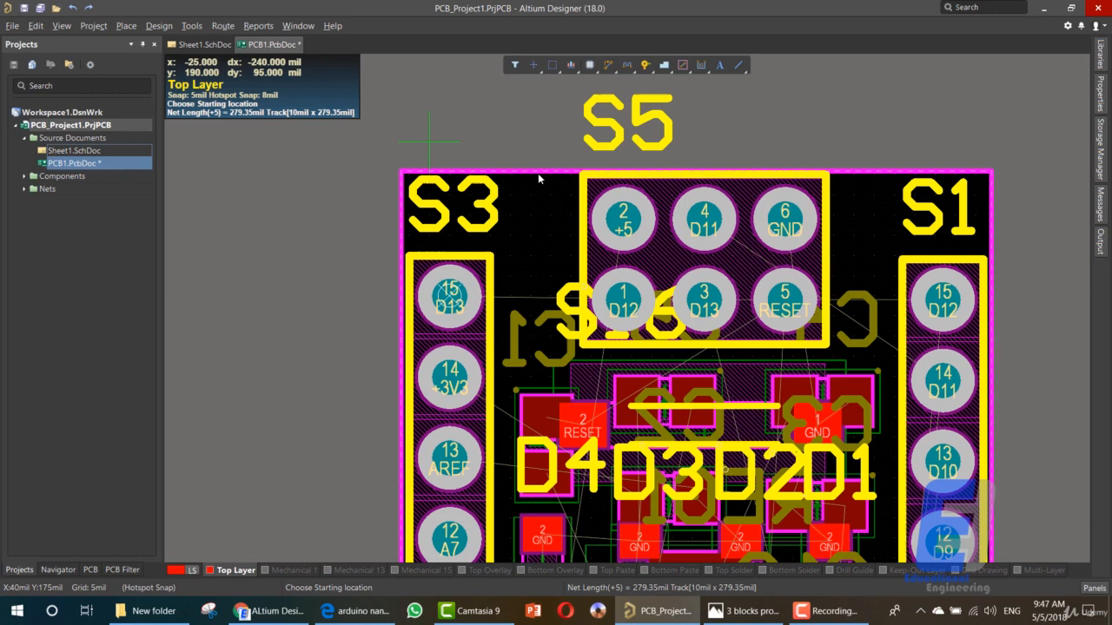
- Place a +5 track stub about 46 mil long from S5 pad 2 toward pad 4 and remove it
{"action": "left_click", "coordinate": [623, 223]}
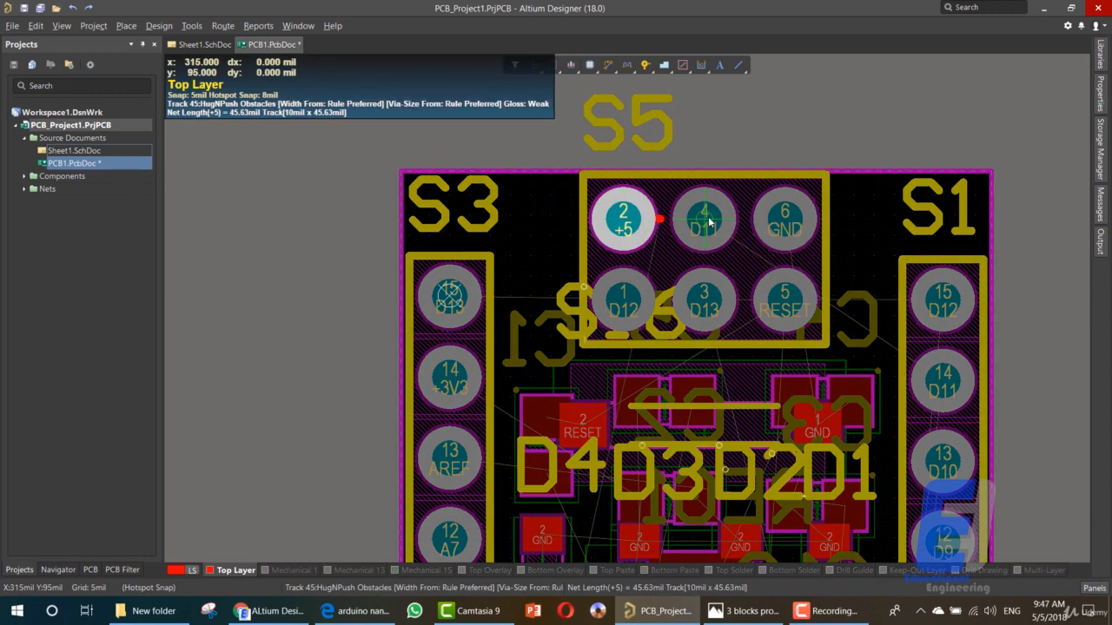
{"action": "right_click", "coordinate": [621, 174]}
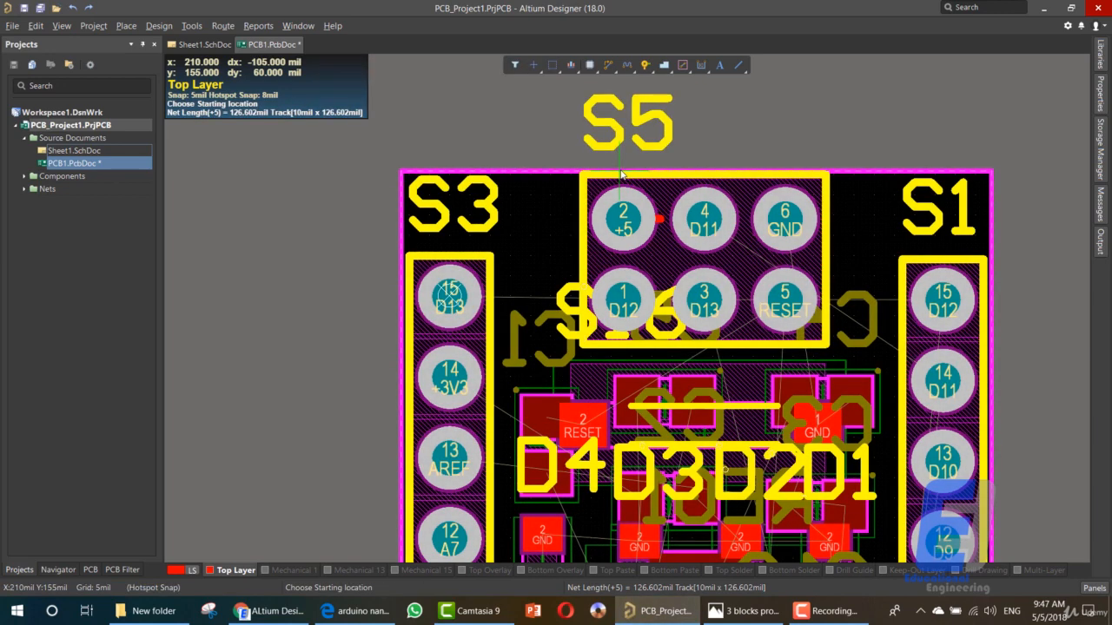
{"action": "key", "text": "ctrl+w"}
{"action": "left_click", "coordinate": [463, 147]}
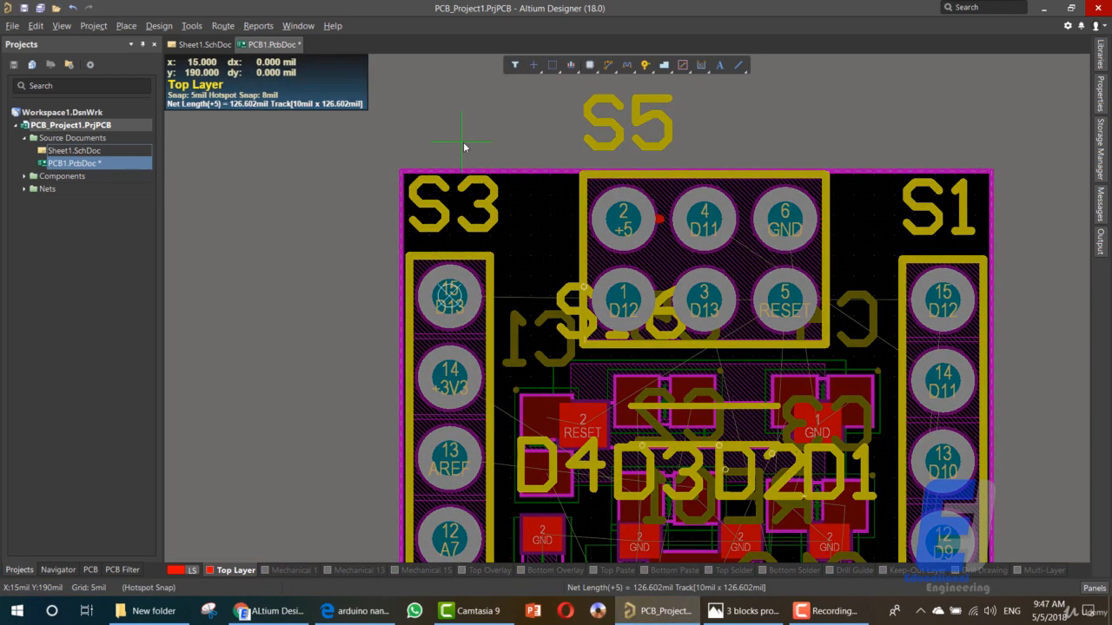
{"action": "right_click", "coordinate": [463, 147]}
{"action": "right_click", "coordinate": [463, 147]}
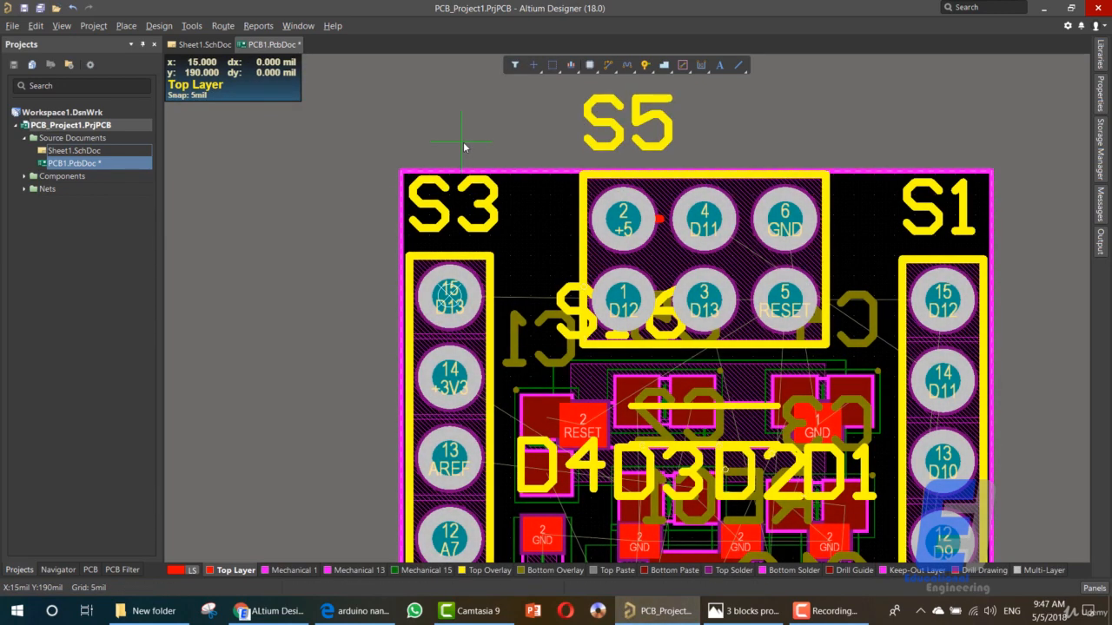
{"action": "double_click", "coordinate": [660, 221]}
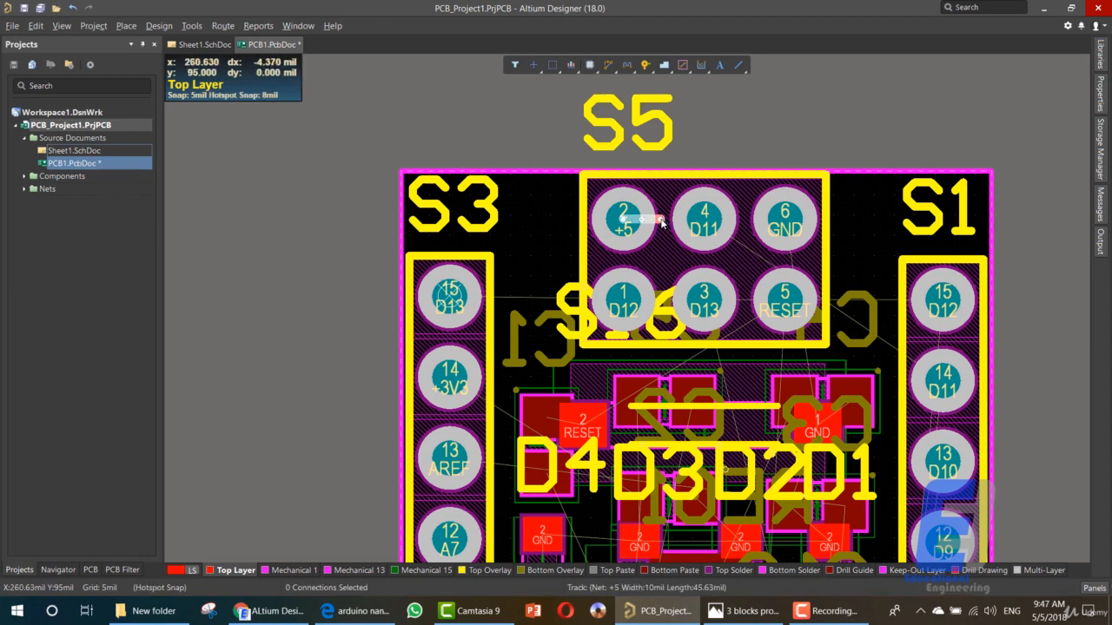
{"action": "key", "text": "BackSpace"}
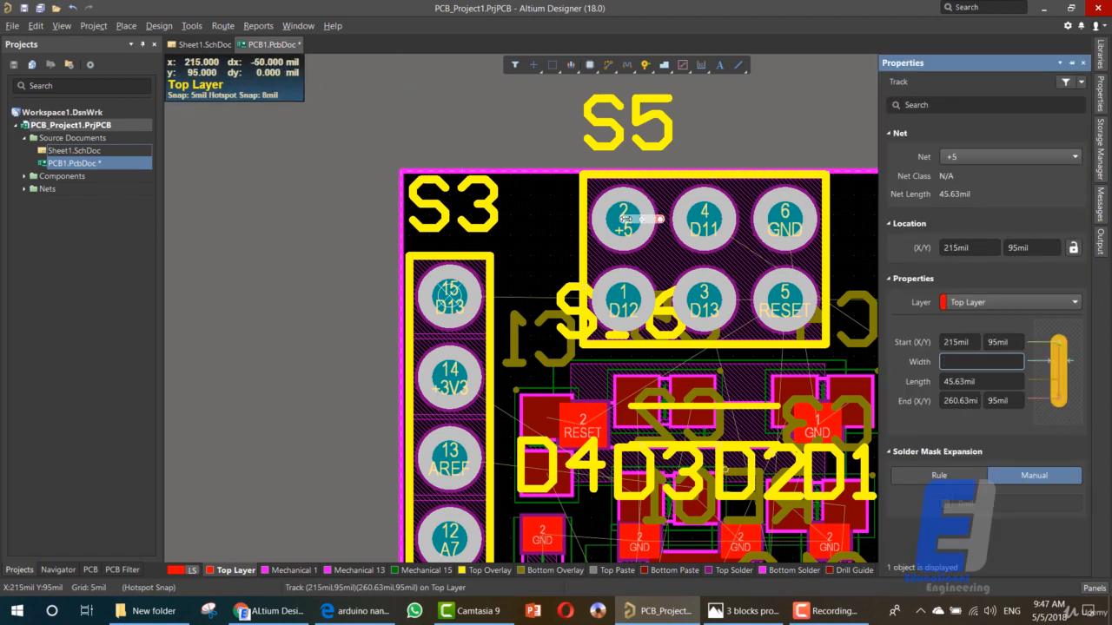
- Try routing with S5 pads 2, 4 and 6 selected by placing a +5 segment from pad 2 past the board's upper edge, and delete that segment
{"action": "left_click", "coordinate": [627, 222]}
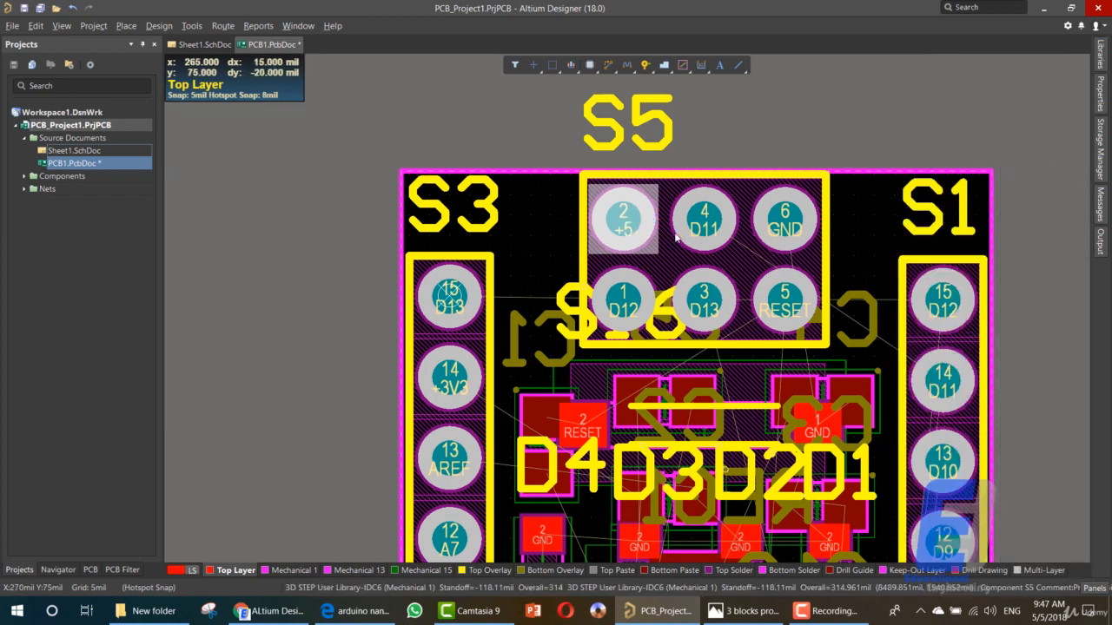
{"action": "left_click", "coordinate": [702, 224], "text": "shift"}
{"action": "left_click", "coordinate": [784, 218], "text": "shift"}
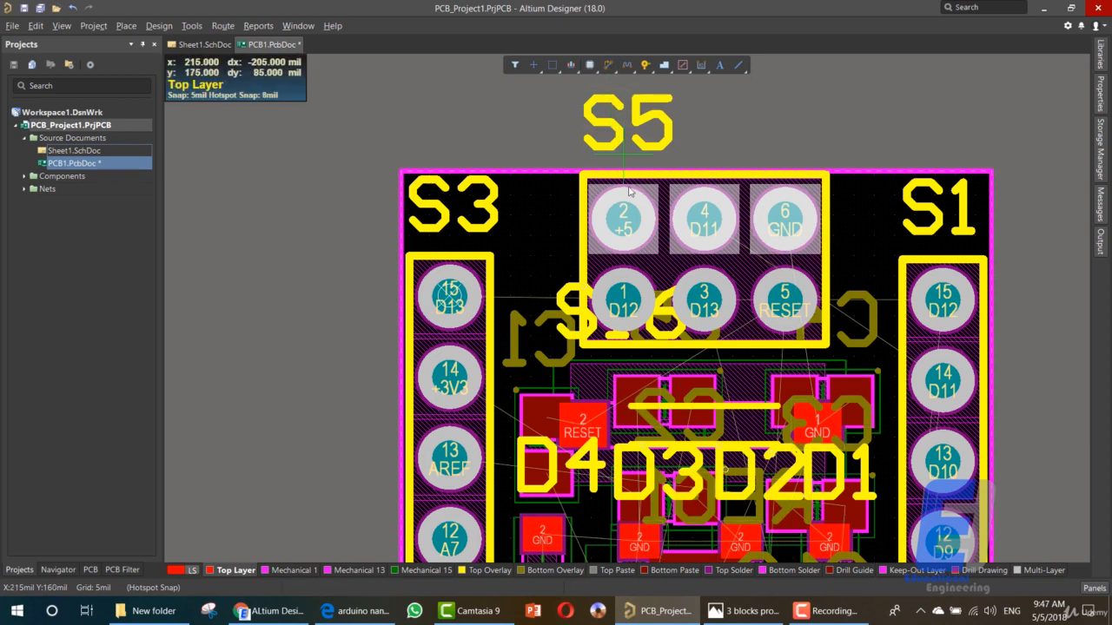
{"action": "left_click", "coordinate": [622, 222]}
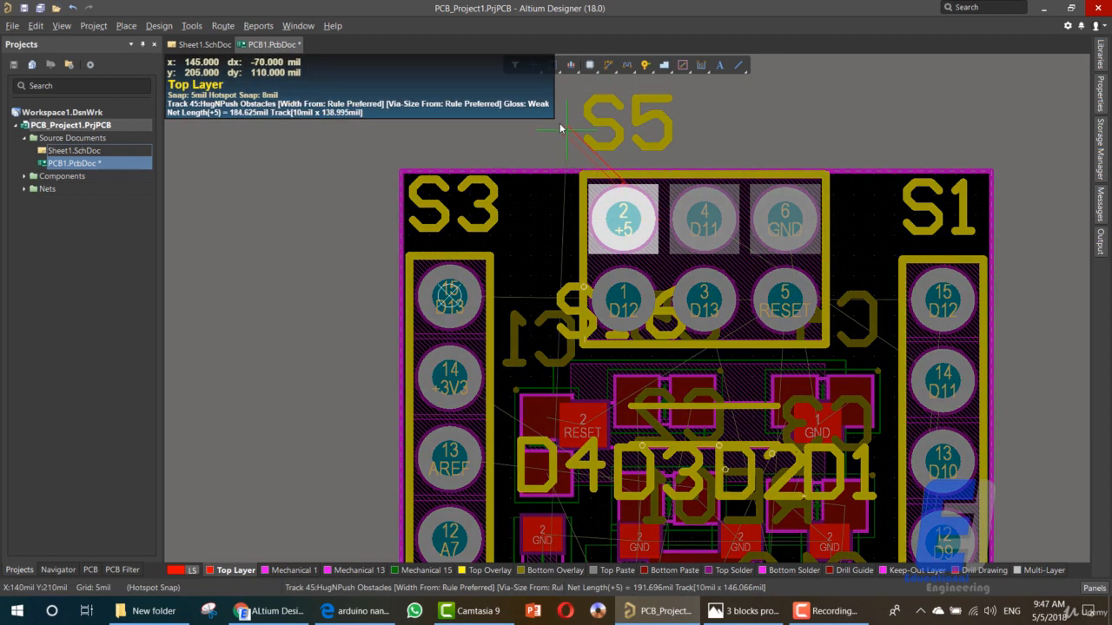
{"action": "left_click", "coordinate": [534, 117]}
{"action": "key", "text": "Tab"}
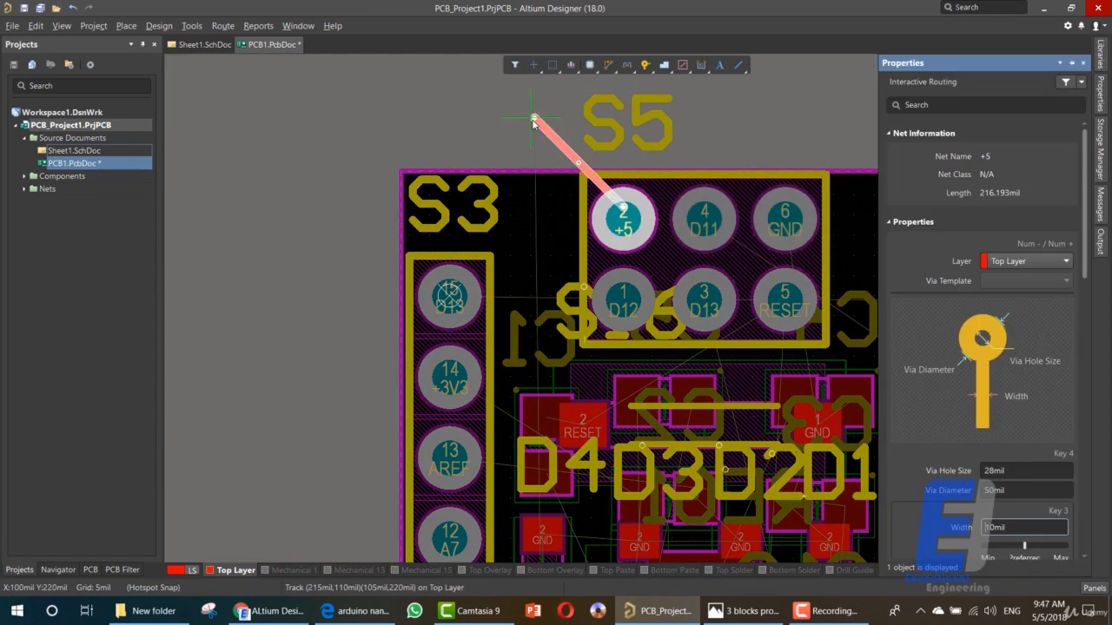
{"action": "right_click", "coordinate": [496, 148]}
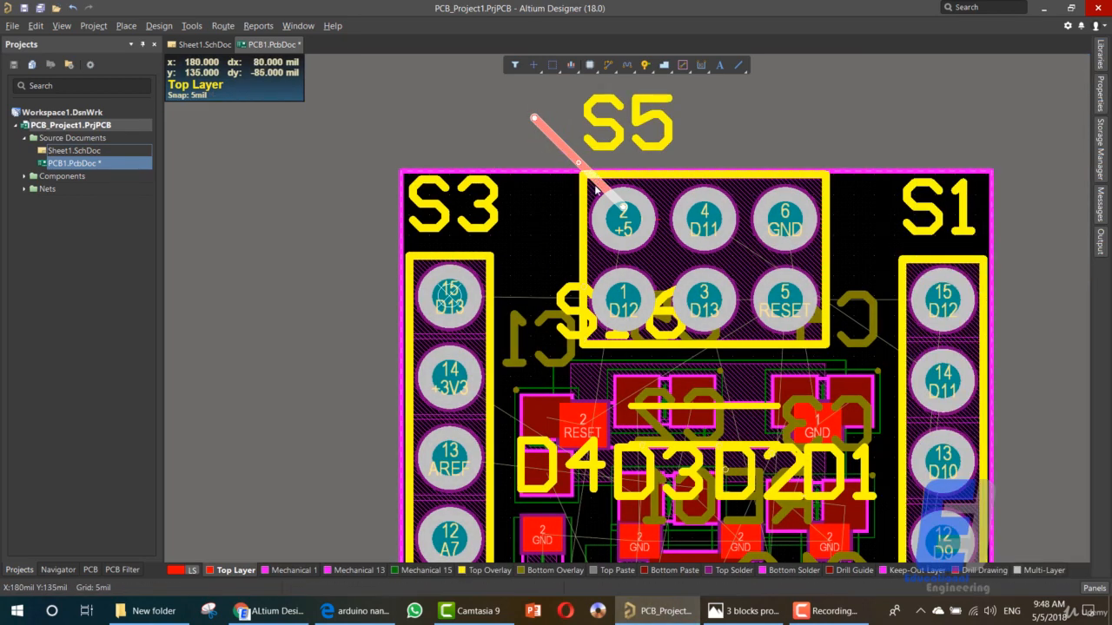
{"action": "key", "text": "Delete"}
- Try Interactive Differential Pair Routing with S5 pads 2, 4 and 6 selected
{"action": "left_click", "coordinate": [626, 216]}
{"action": "left_click", "coordinate": [700, 214], "text": "shift"}
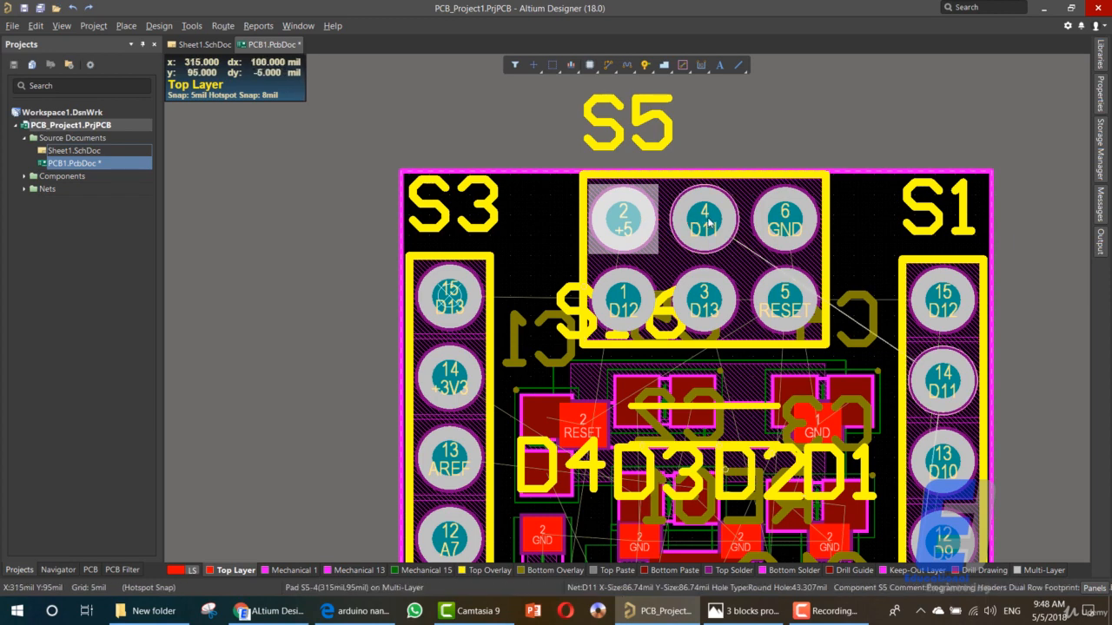
{"action": "left_click", "coordinate": [777, 217], "text": "shift"}
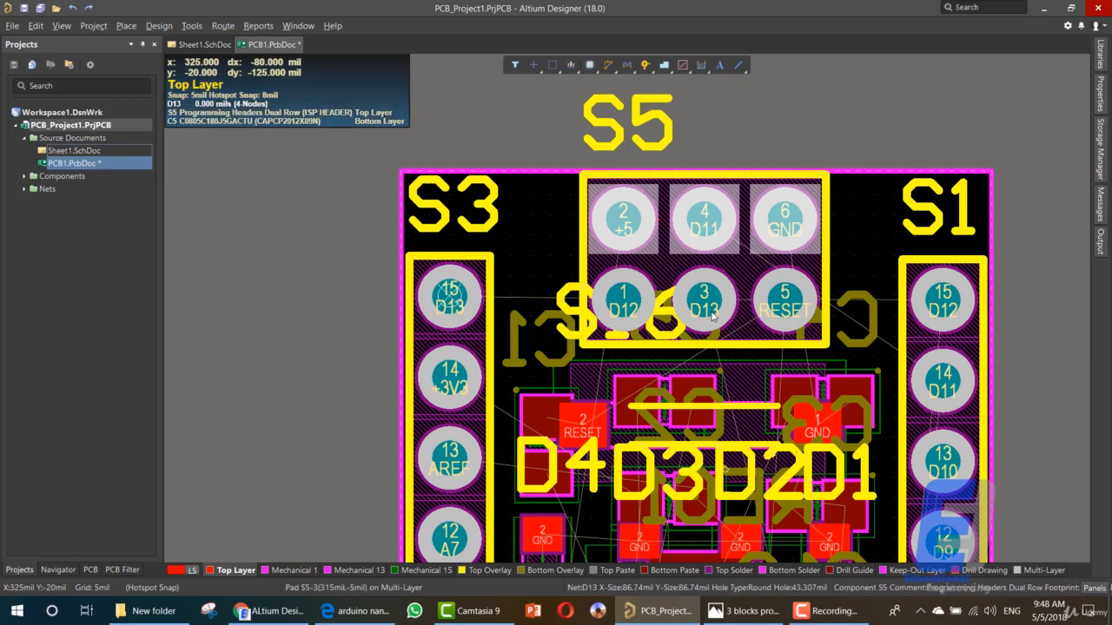
{"action": "left_click", "coordinate": [608, 69]}
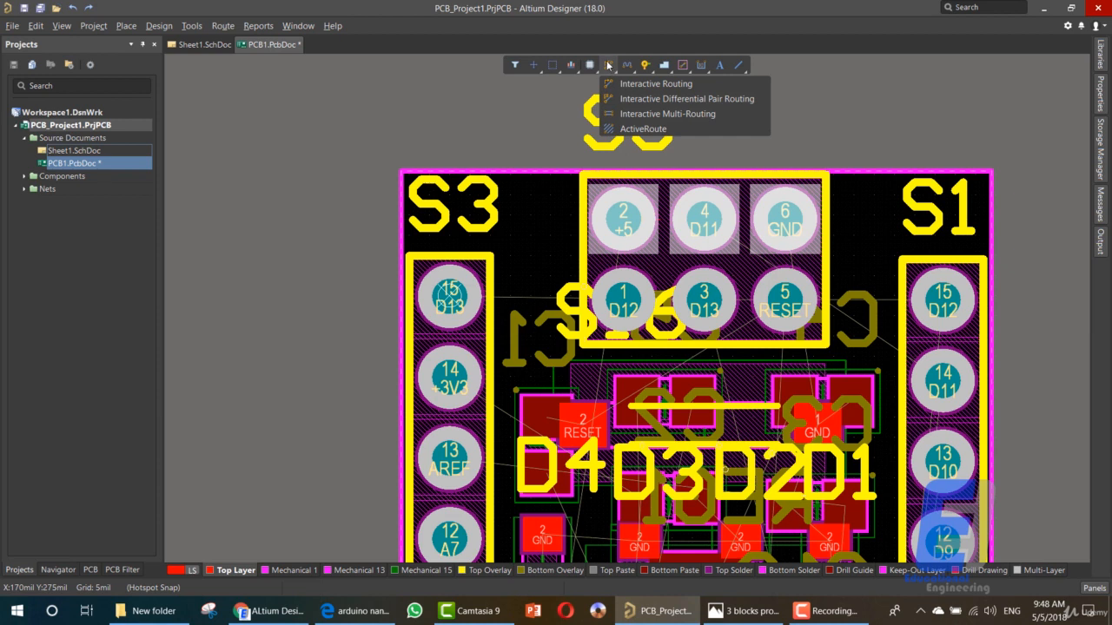
{"action": "left_click", "coordinate": [612, 100]}
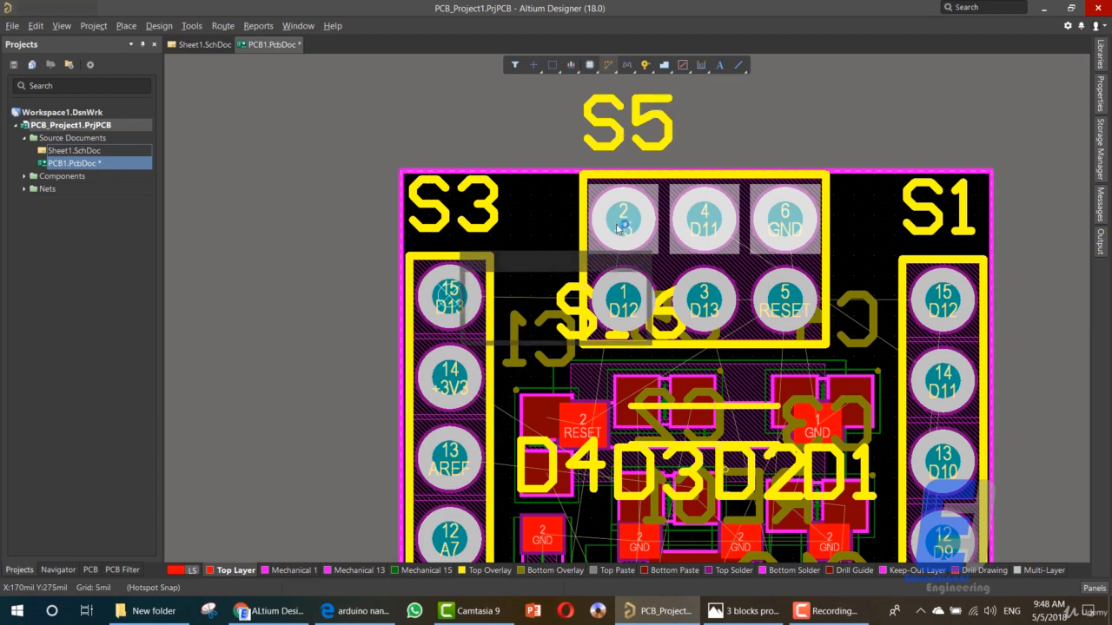
{"action": "left_click", "coordinate": [611, 333]}
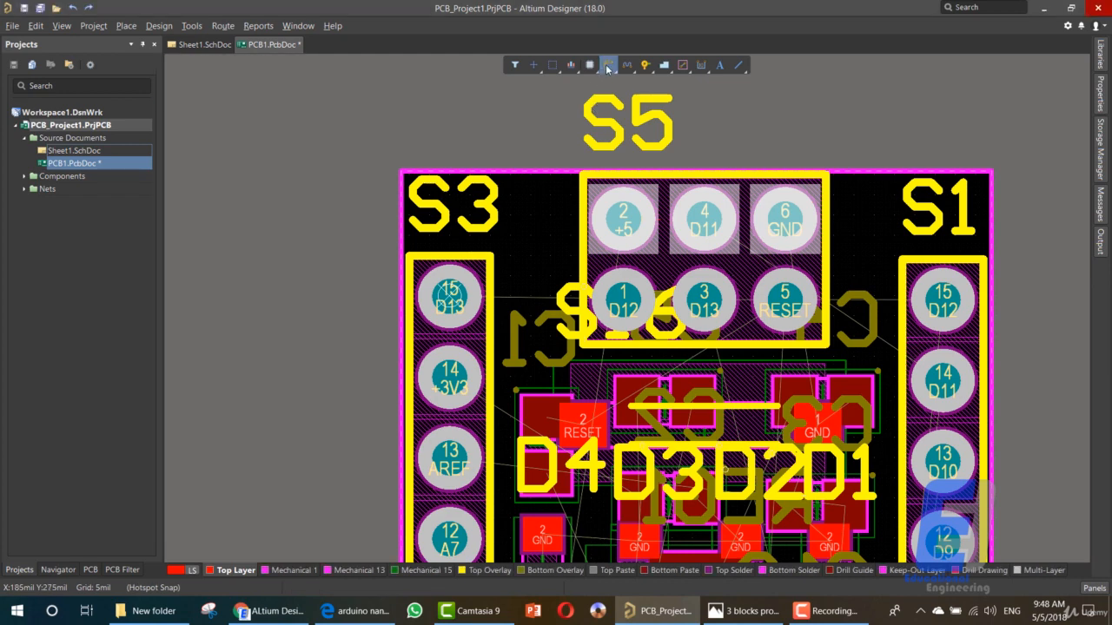
- Multi-route the +5, D11 and GND tracks together from S5 pads 2, 4 and 6 past the board's upper edge, bending 45 degrees toward the S3 side
{"action": "left_click", "coordinate": [608, 66]}
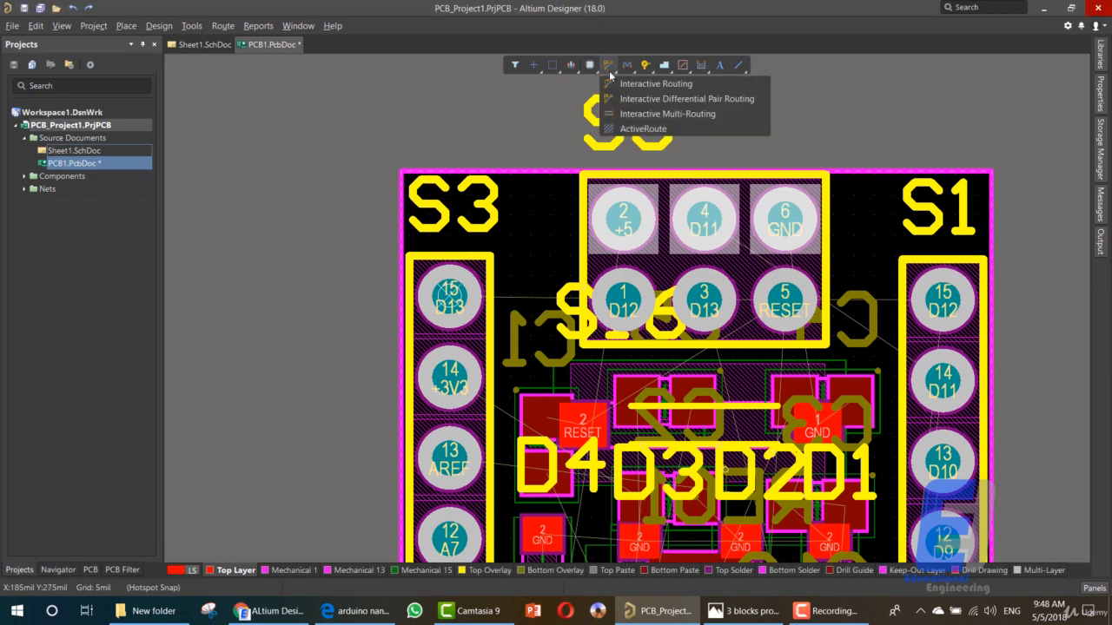
{"action": "left_click", "coordinate": [642, 114]}
{"action": "left_click", "coordinate": [623, 222]}
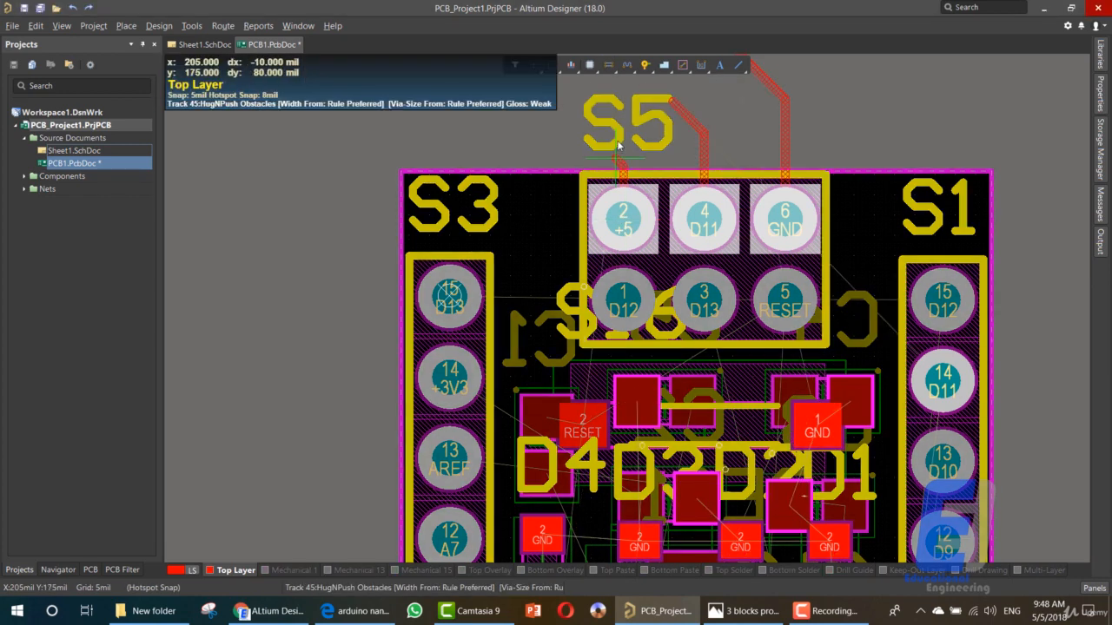
{"action": "scroll", "coordinate": [608, 124], "scroll_direction": "up", "scroll_amount": 4}
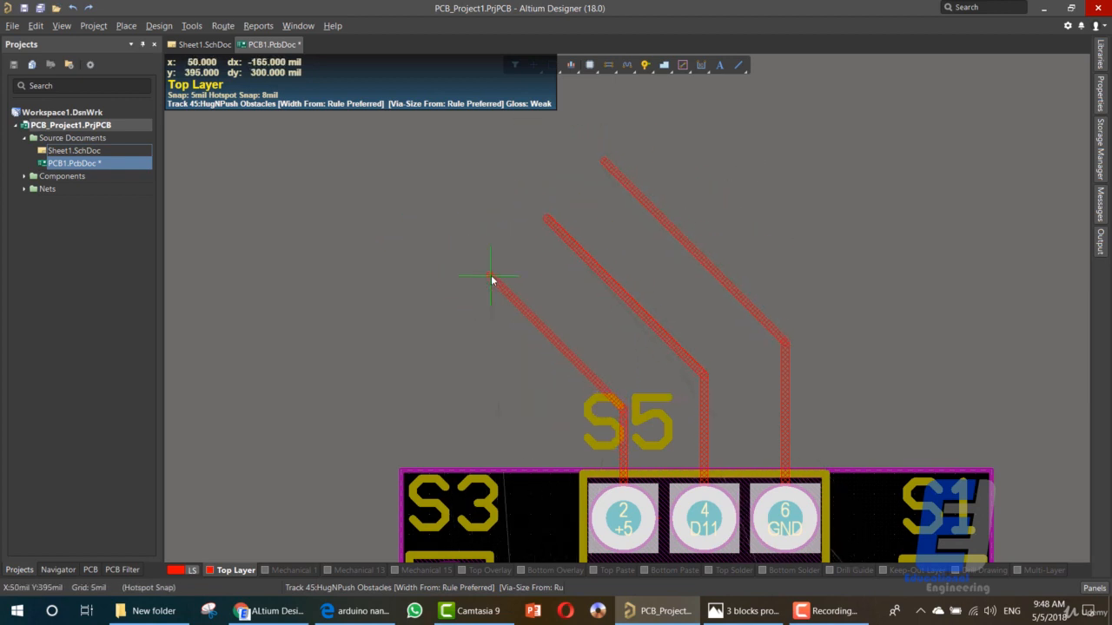
{"action": "left_click", "coordinate": [466, 270]}
{"action": "right_click", "coordinate": [467, 271]}
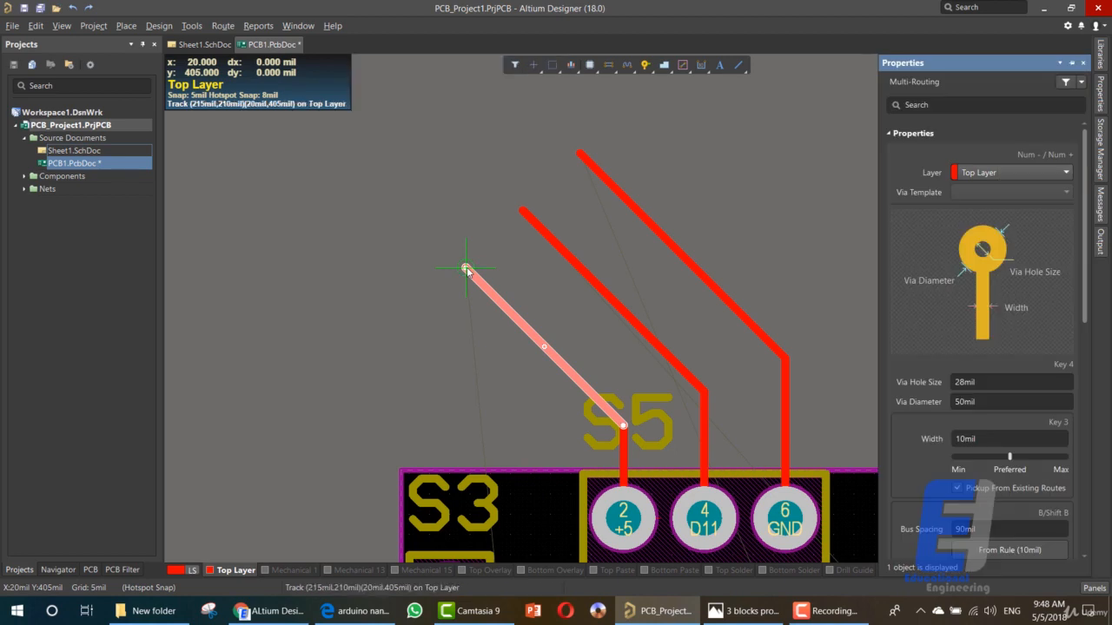
{"action": "right_click", "coordinate": [466, 270]}
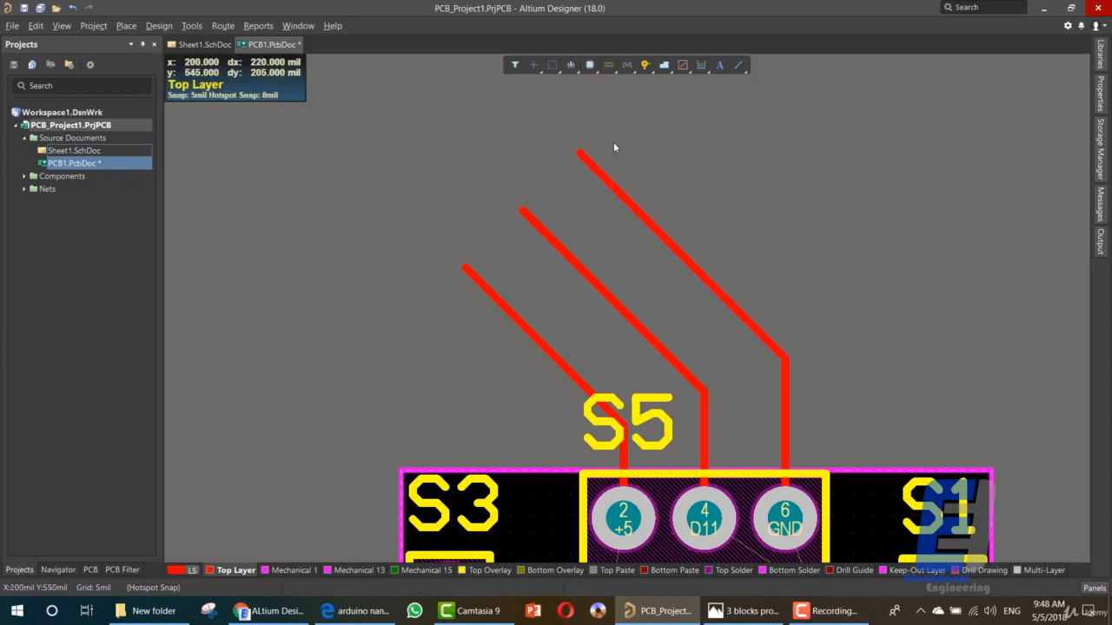
- Undo the three multi-routed tracks from S5 and save the PCB document
{"action": "left_click", "coordinate": [602, 66]}
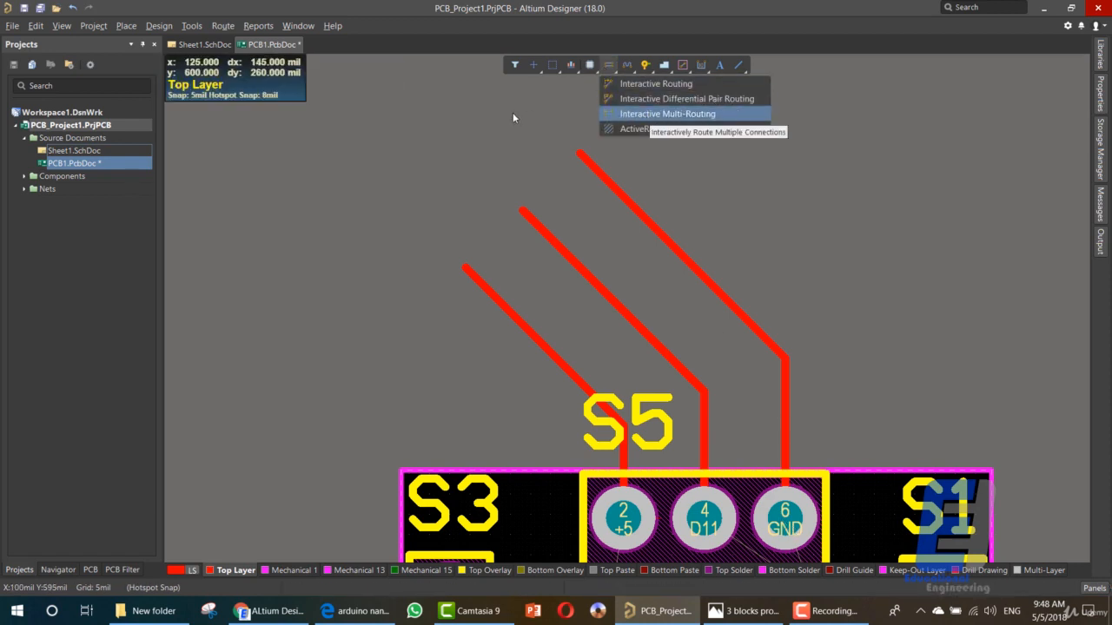
{"action": "left_click", "coordinate": [640, 114]}
{"action": "left_click", "coordinate": [377, 141]}
{"action": "left_click", "coordinate": [726, 414]}
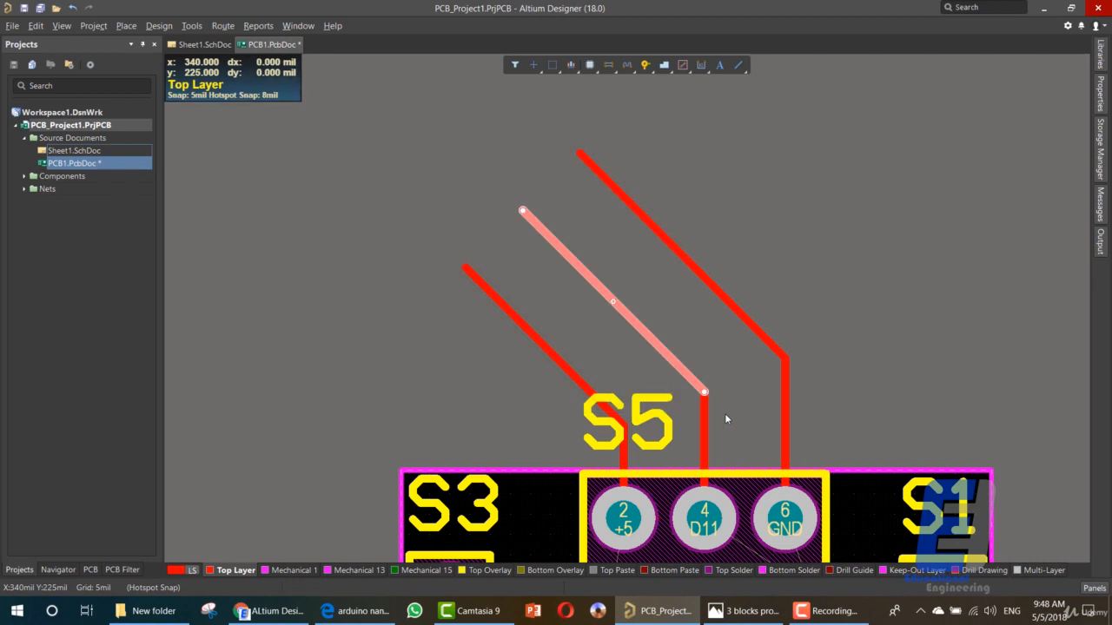
{"action": "left_click", "coordinate": [483, 343]}
{"action": "key", "text": "ctrl+z"}
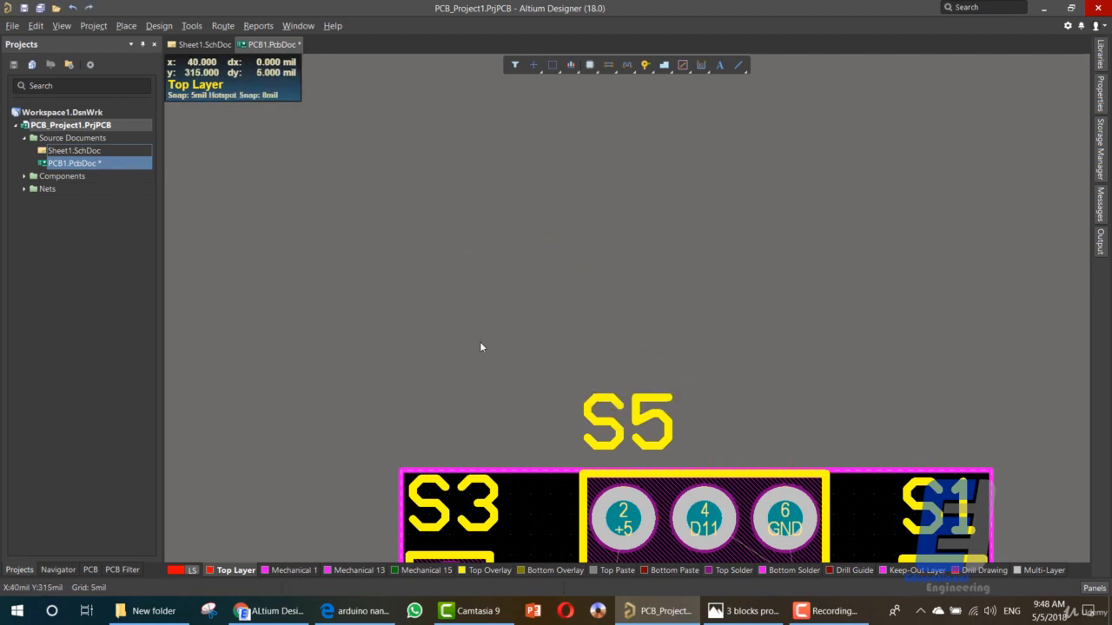
{"action": "key", "text": "ctrl+s"}
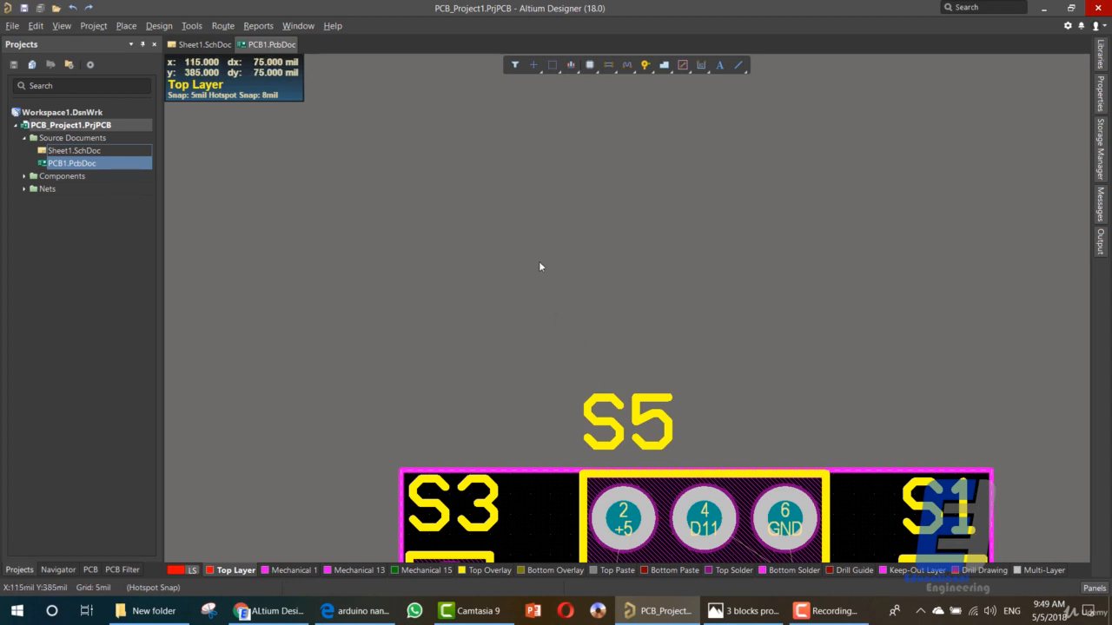
- Interactively route a 10 mil +5 track about 675 mil long from S5 pad 2 past the board's upper edge and back down between S3 and S5
{"action": "left_click", "coordinate": [608, 65]}
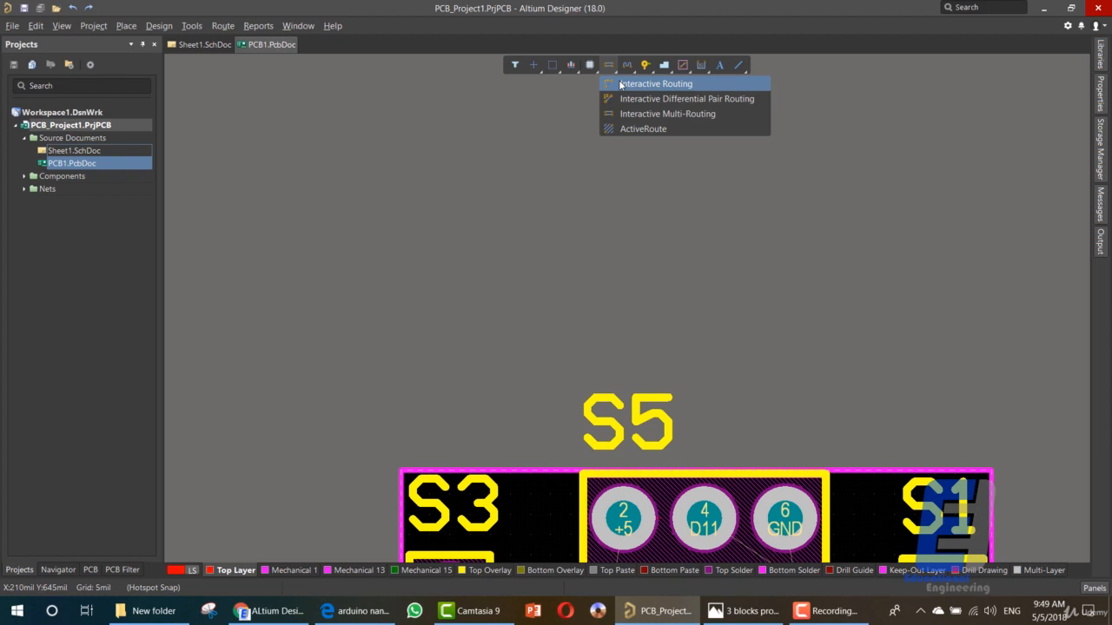
{"action": "left_click", "coordinate": [656, 84]}
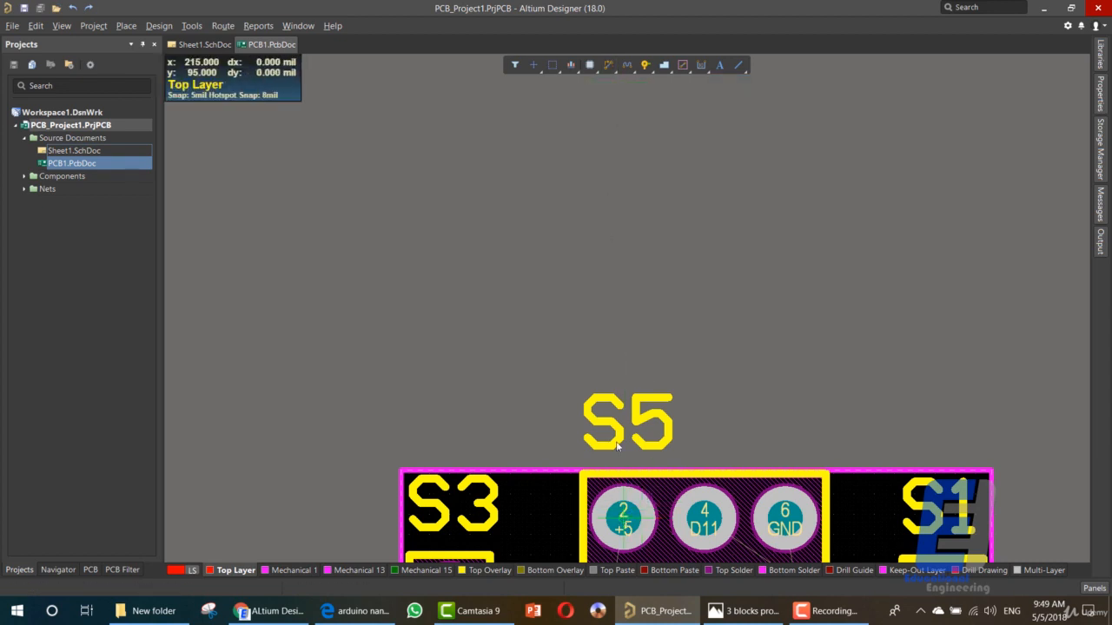
{"action": "left_click", "coordinate": [623, 519]}
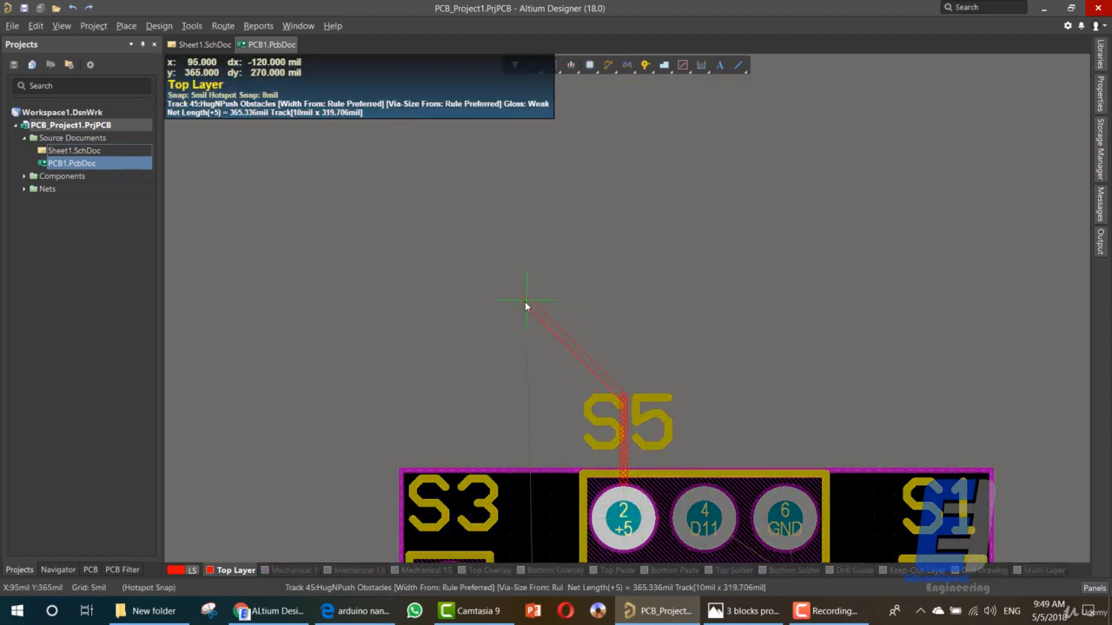
{"action": "left_click", "coordinate": [524, 284]}
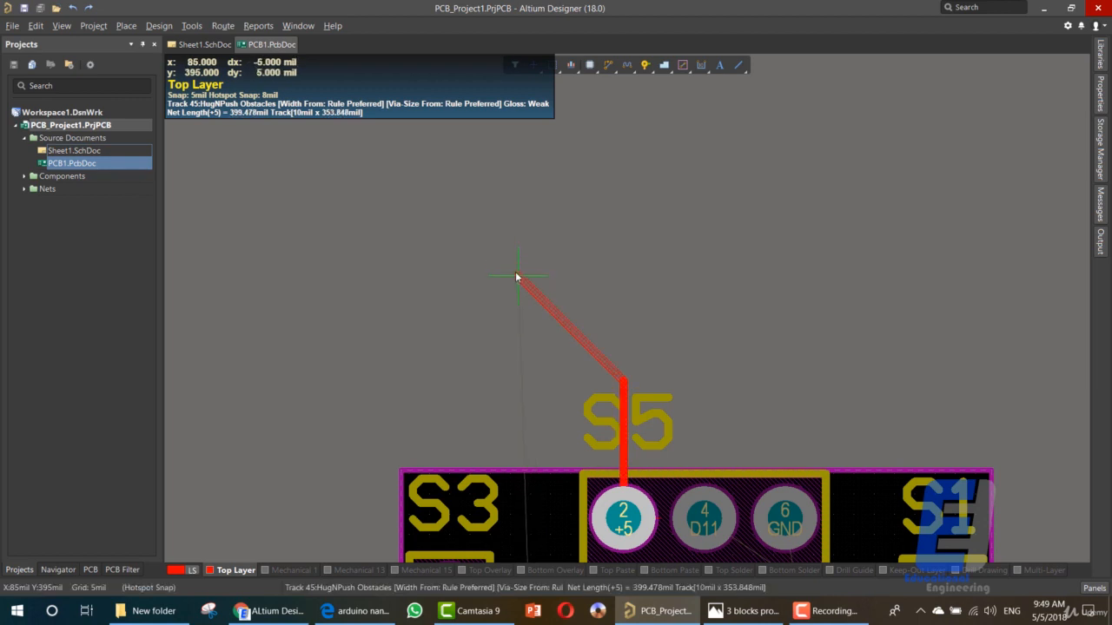
{"action": "key", "text": "Tab"}
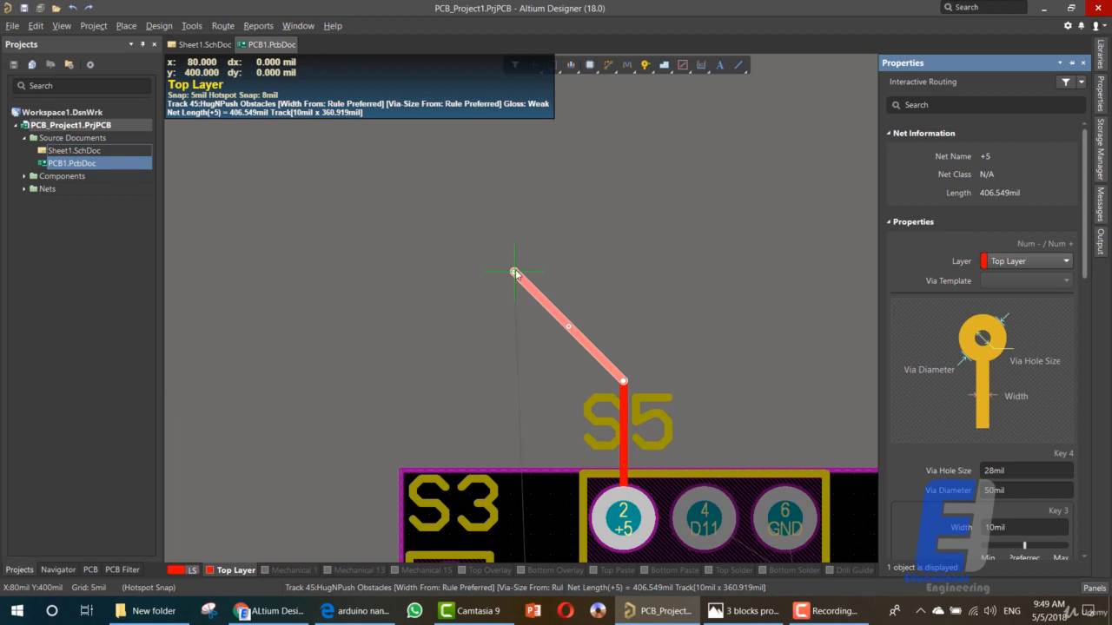
{"action": "left_click", "coordinate": [538, 507]}
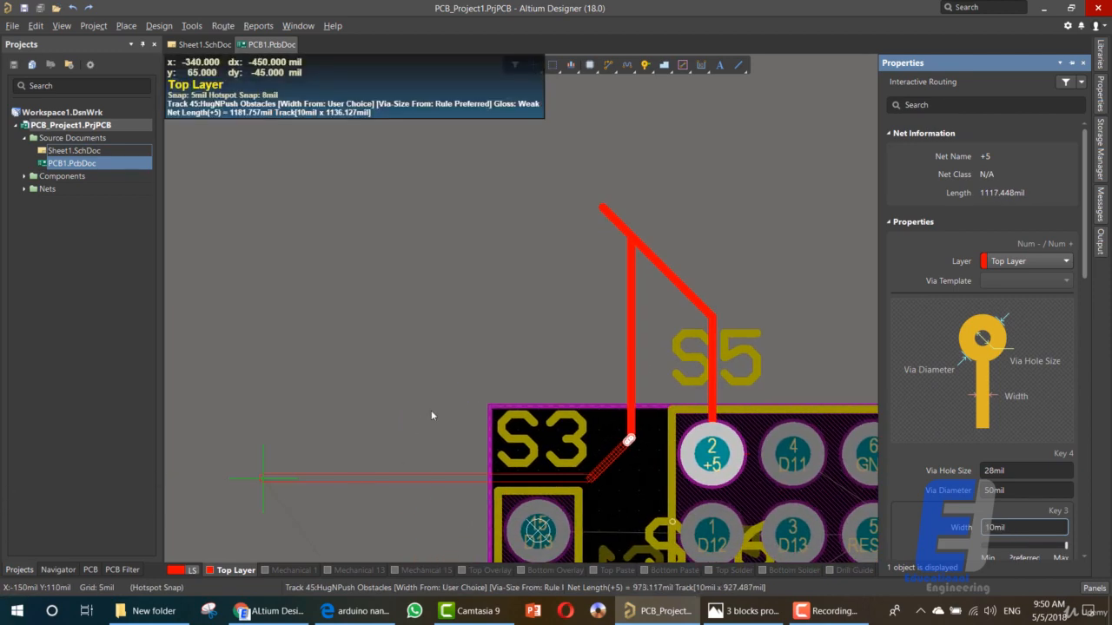
{"action": "right_click", "coordinate": [625, 443]}
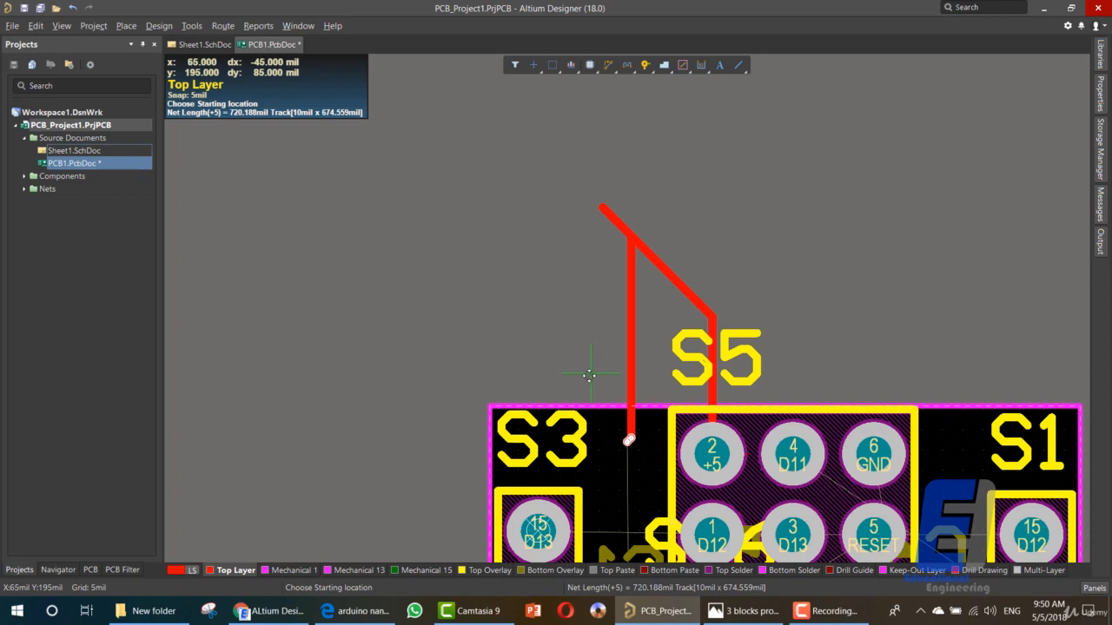
- Leave interactive routing, undo the +5 track from S5 pad 2 and save the PCB document
{"action": "left_click", "coordinate": [578, 296]}
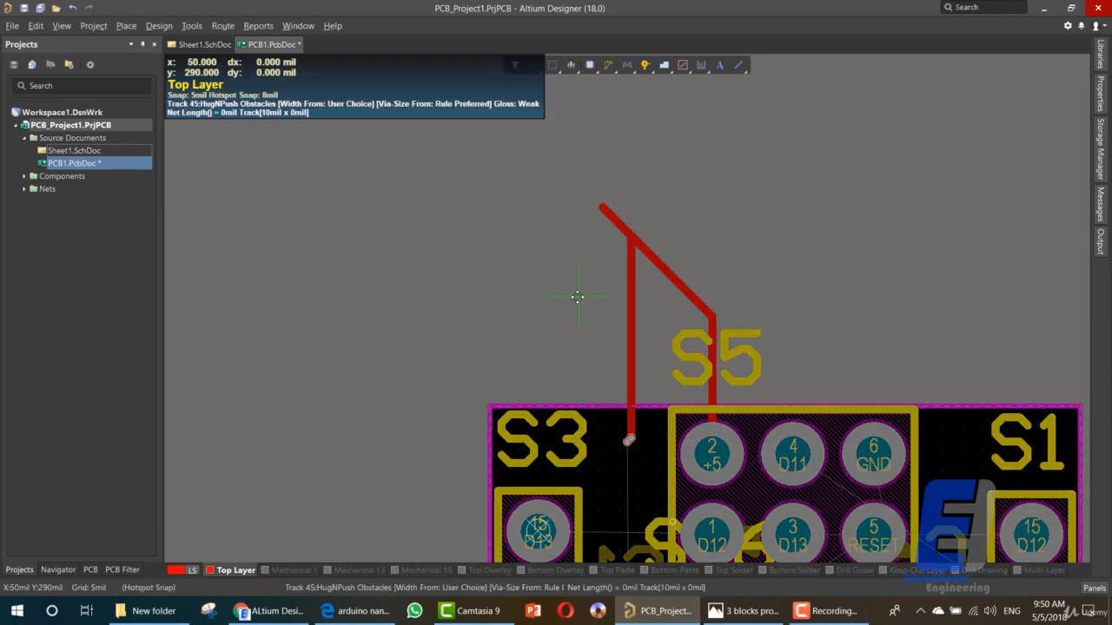
{"action": "right_click", "coordinate": [575, 298]}
{"action": "right_click", "coordinate": [562, 305]}
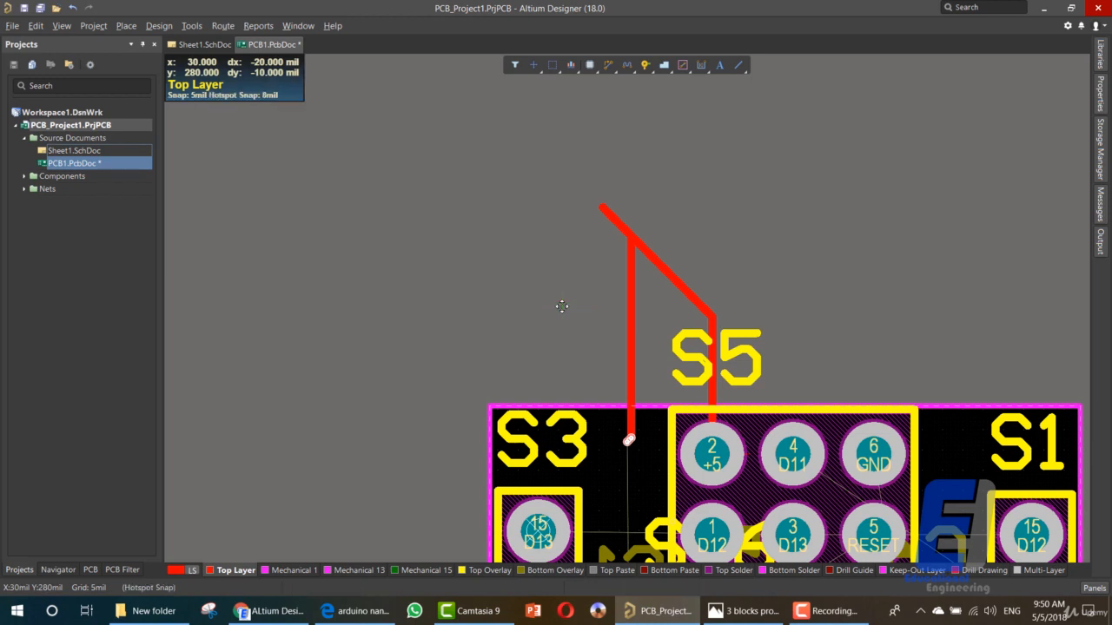
{"action": "key", "text": "ctrl+z"}
{"action": "key", "text": "ctrl+s"}
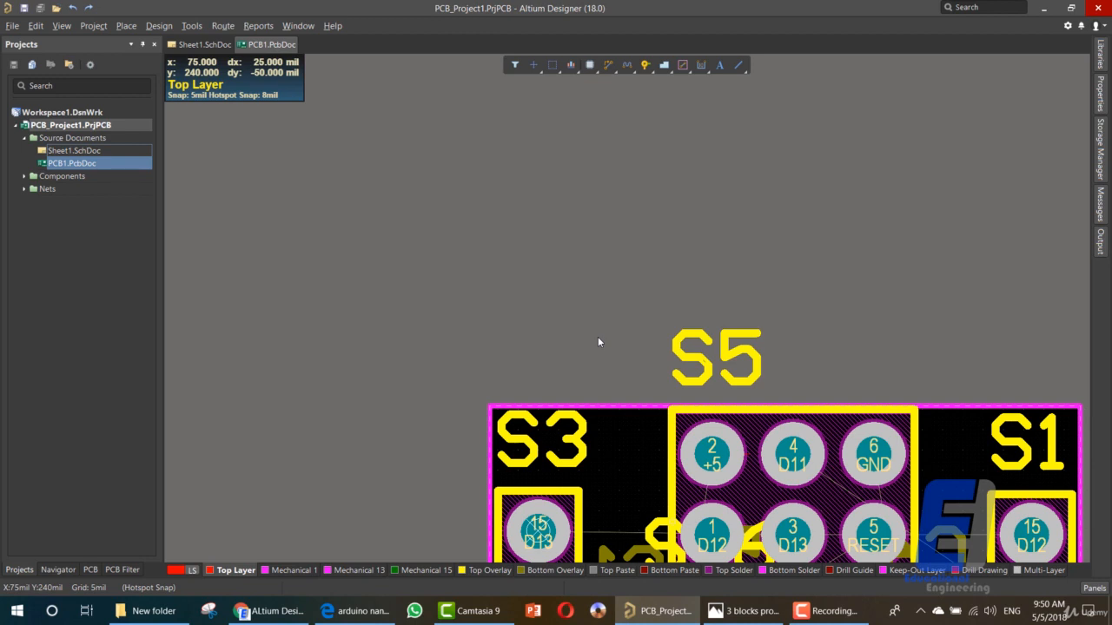
- Add two signal layers between Top Layer and Bottom Layer in the Layer Stack Manager
{"action": "right_click", "coordinate": [237, 570]}
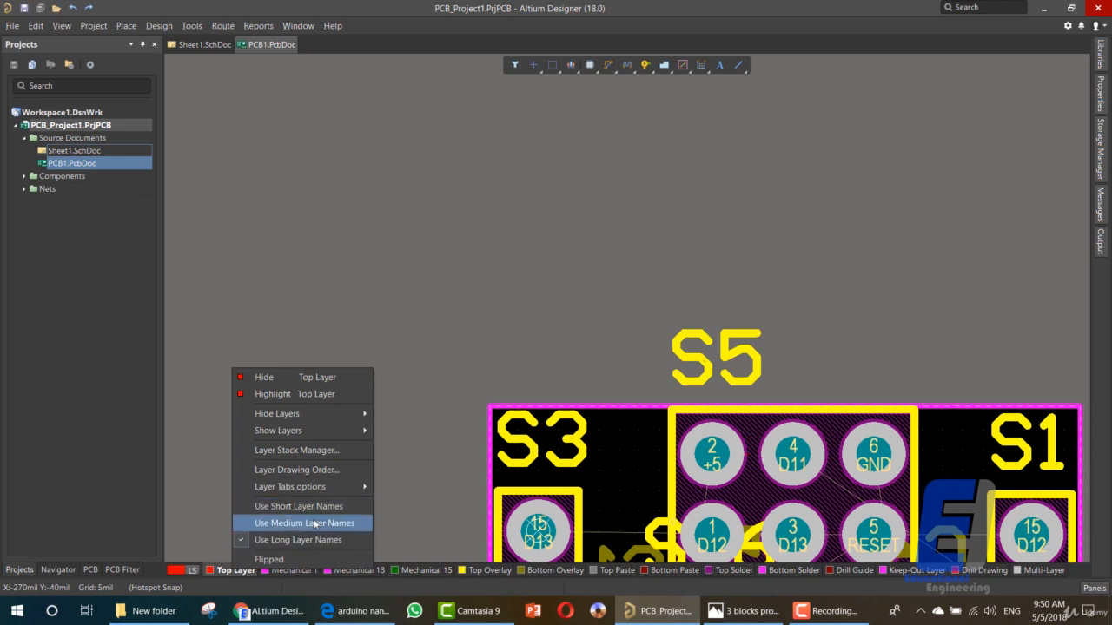
{"action": "left_click", "coordinate": [321, 452]}
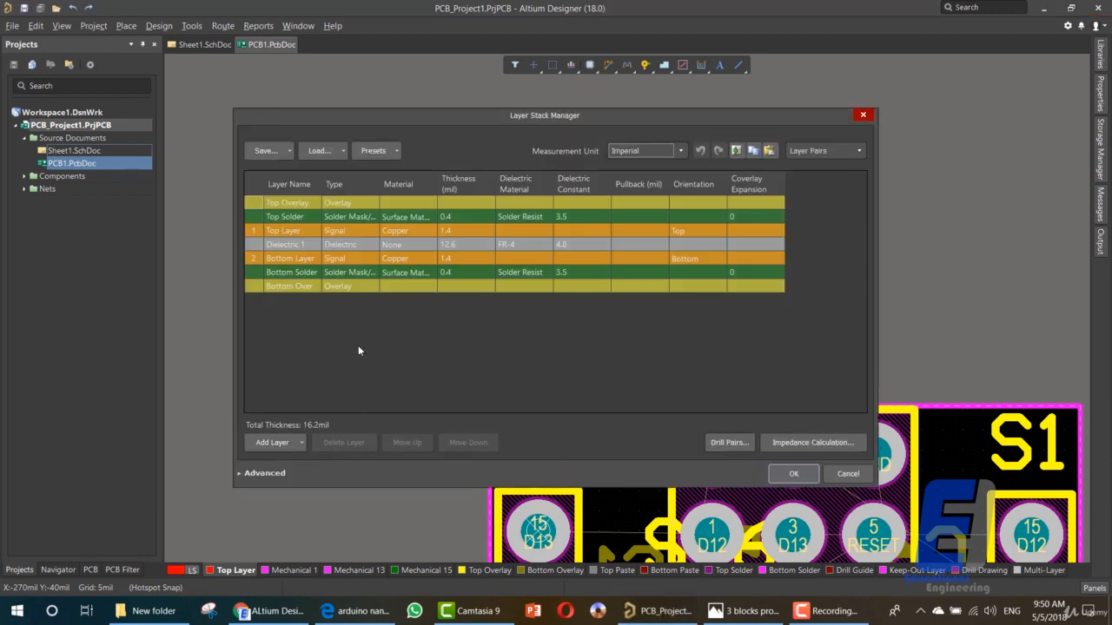
{"action": "left_click", "coordinate": [293, 231]}
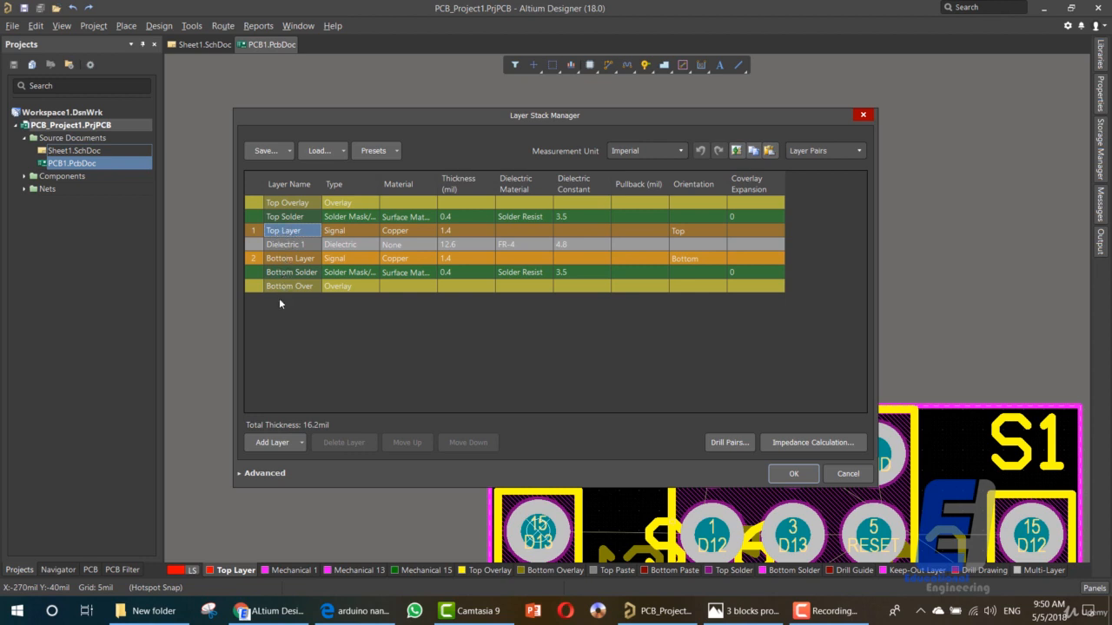
{"action": "left_click", "coordinate": [276, 443]}
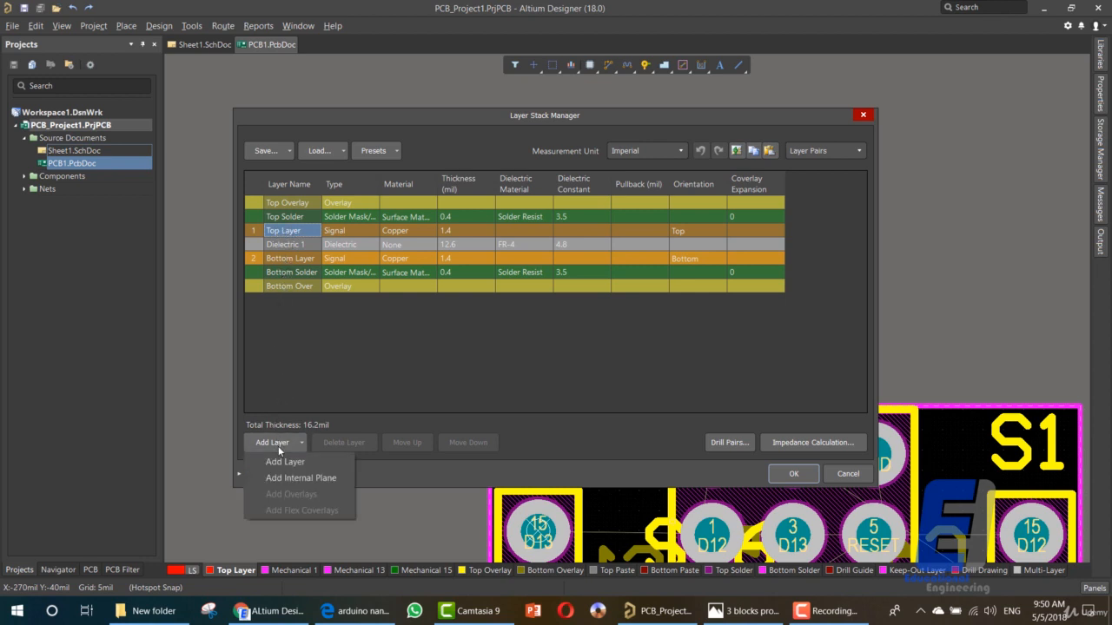
{"action": "left_click", "coordinate": [283, 458]}
{"action": "left_click", "coordinate": [287, 444]}
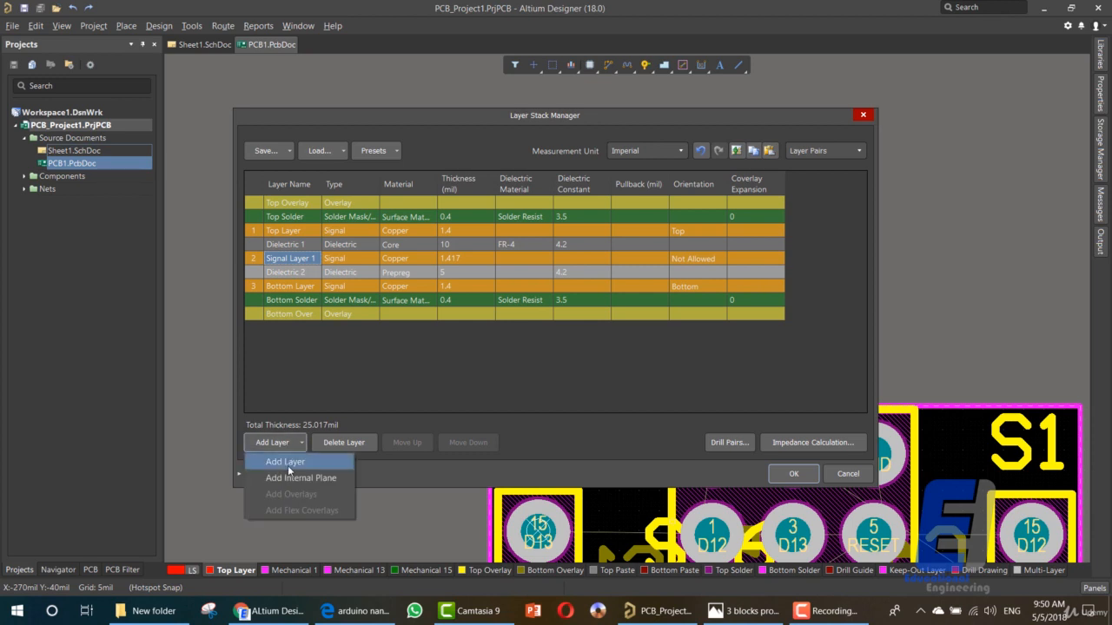
{"action": "left_click", "coordinate": [282, 460]}
- Rename the two inner signal layers as Signal Layer Top and Signal Layer Bottom
{"action": "left_click", "coordinate": [300, 259]}
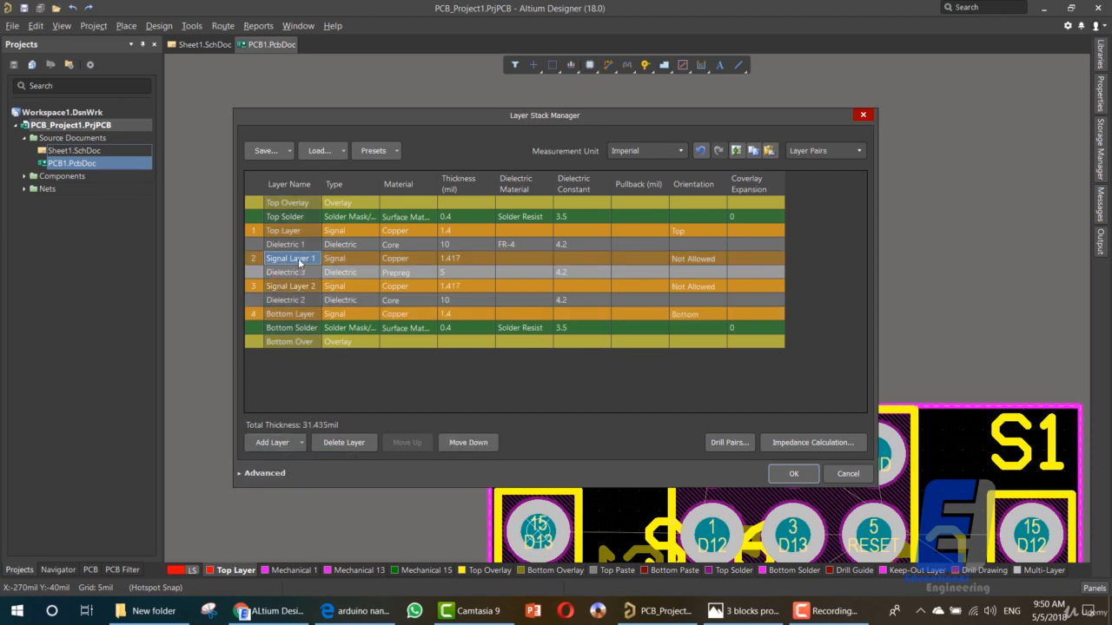
{"action": "left_click", "coordinate": [295, 288]}
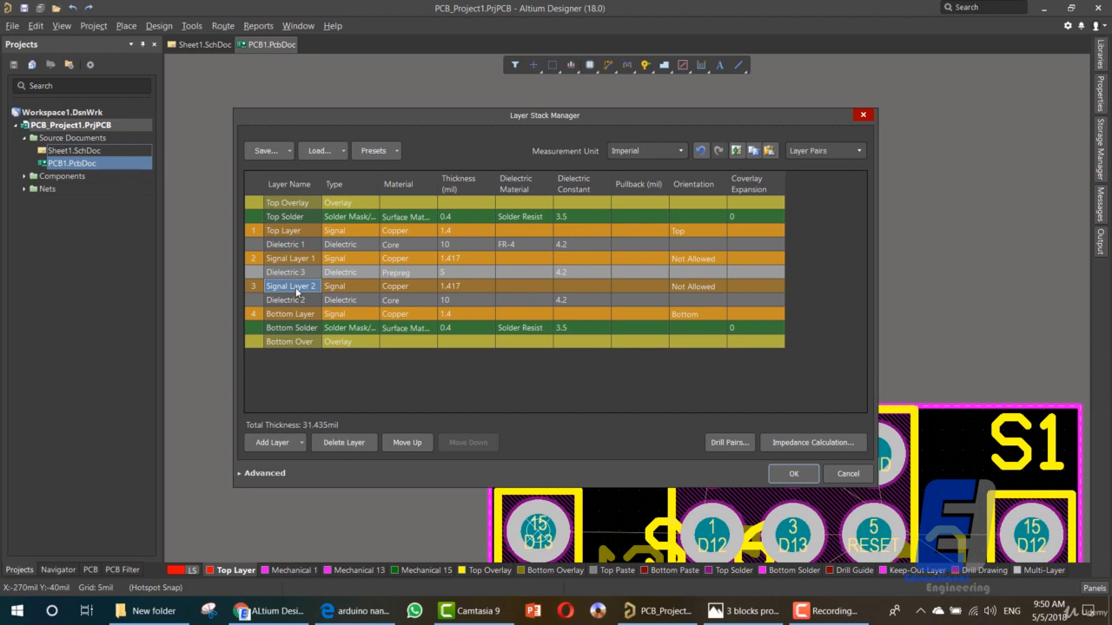
{"action": "left_click", "coordinate": [297, 260]}
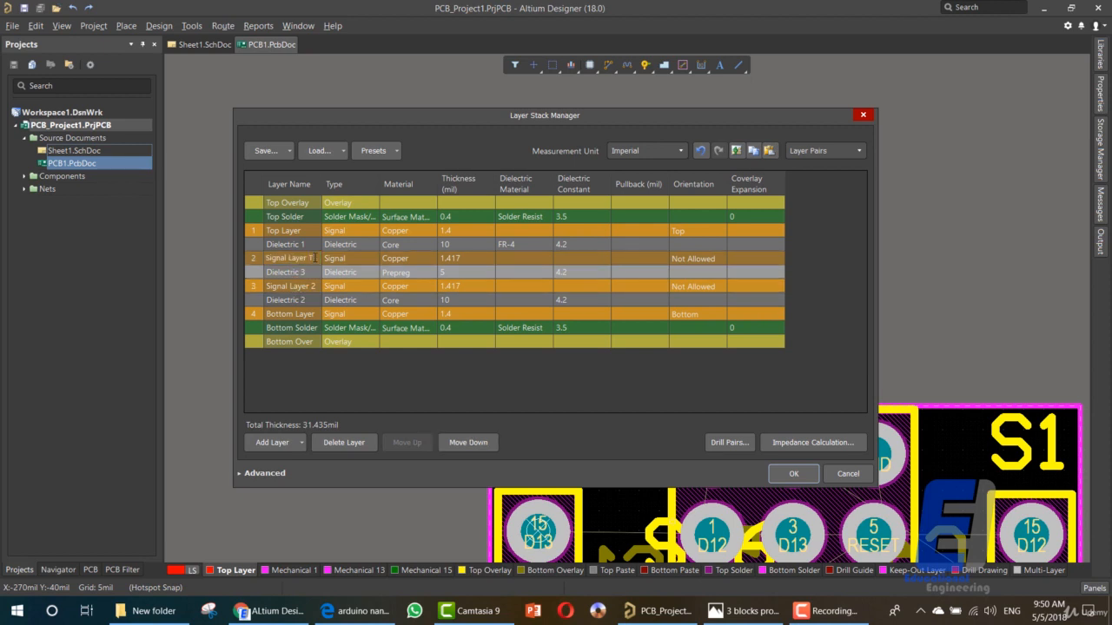
{"action": "double_click", "coordinate": [312, 258]}
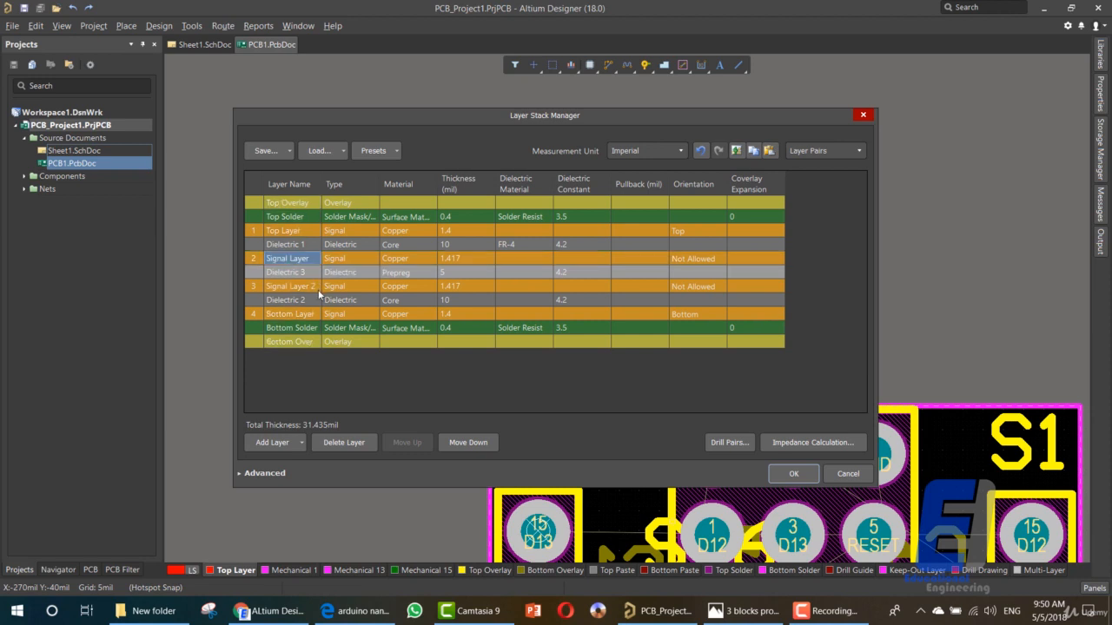
{"action": "double_click", "coordinate": [316, 286]}
{"action": "left_click", "coordinate": [316, 286]}
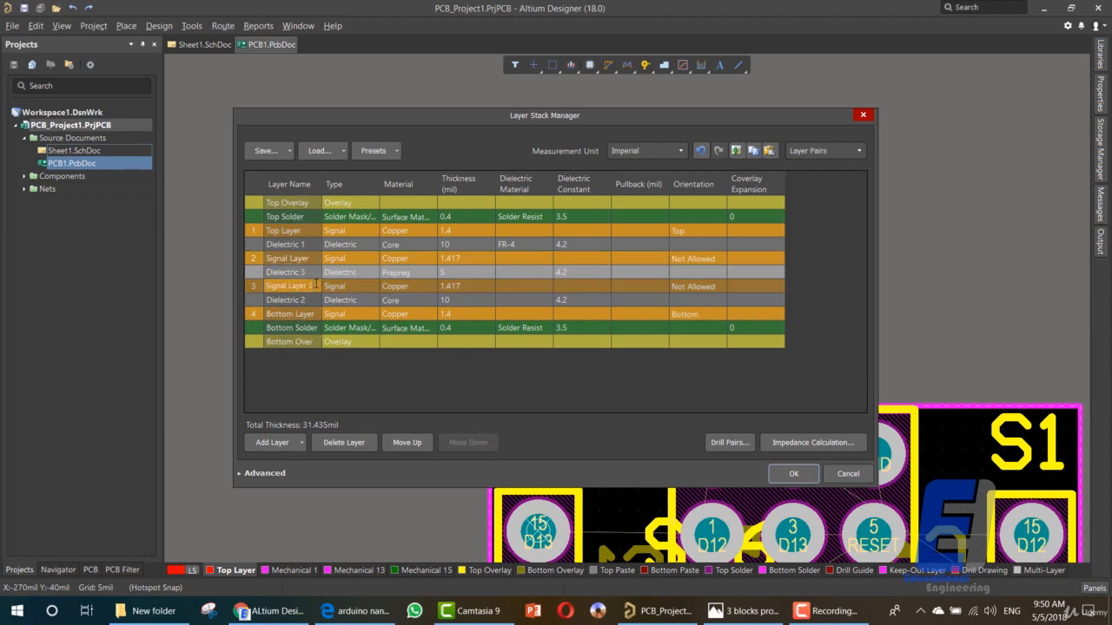
{"action": "type", "text": "Bottom"}
{"action": "key", "text": "Return"}
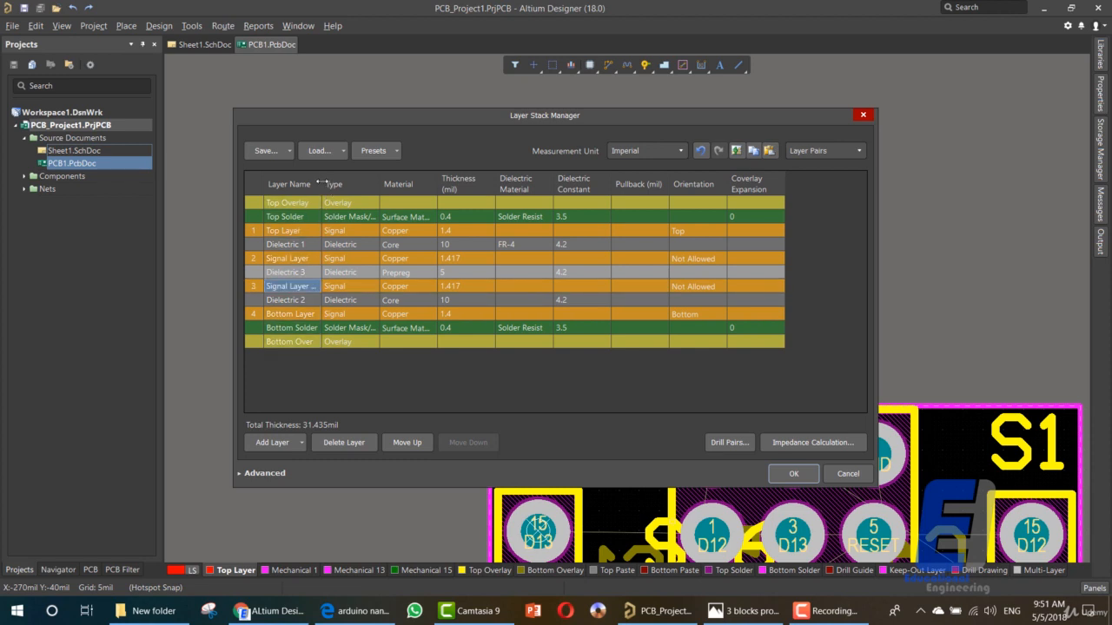
- Widen the Layer Name column to fit the full names, check both inner signal layers and accept the layer stack
{"action": "double_click", "coordinate": [357, 183]}
{"action": "left_click", "coordinate": [332, 258]}
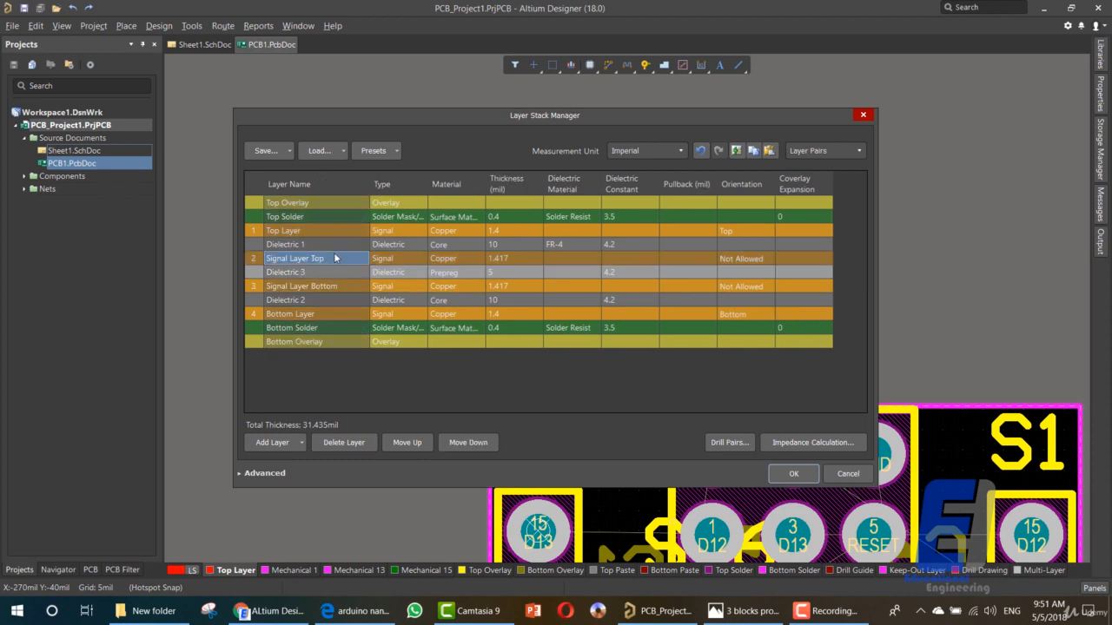
{"action": "left_click", "coordinate": [337, 287]}
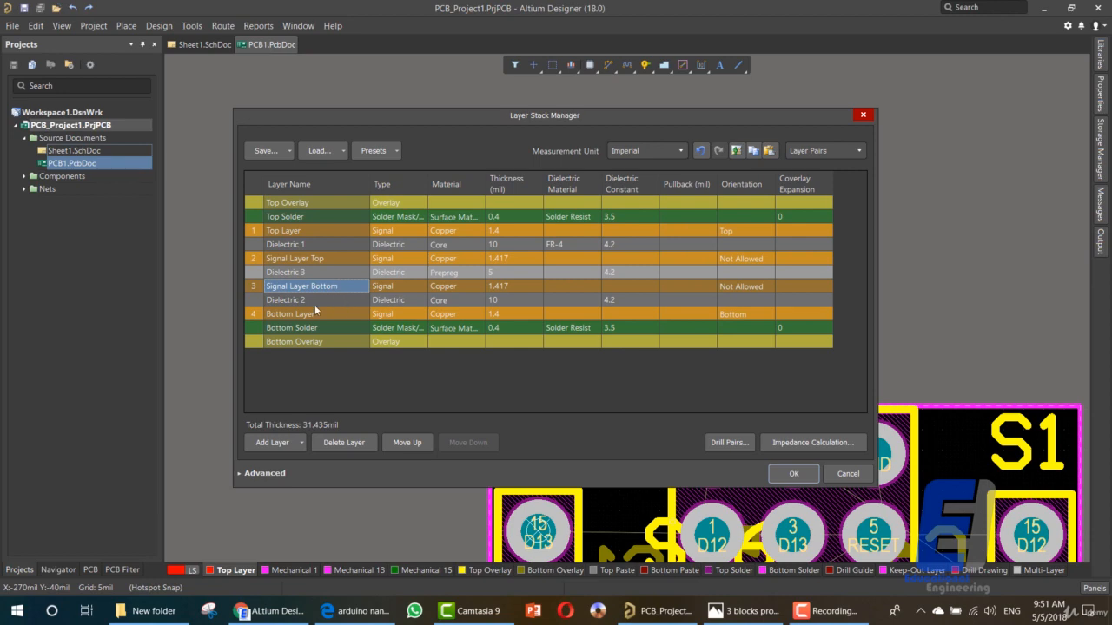
{"action": "left_click", "coordinate": [793, 473]}
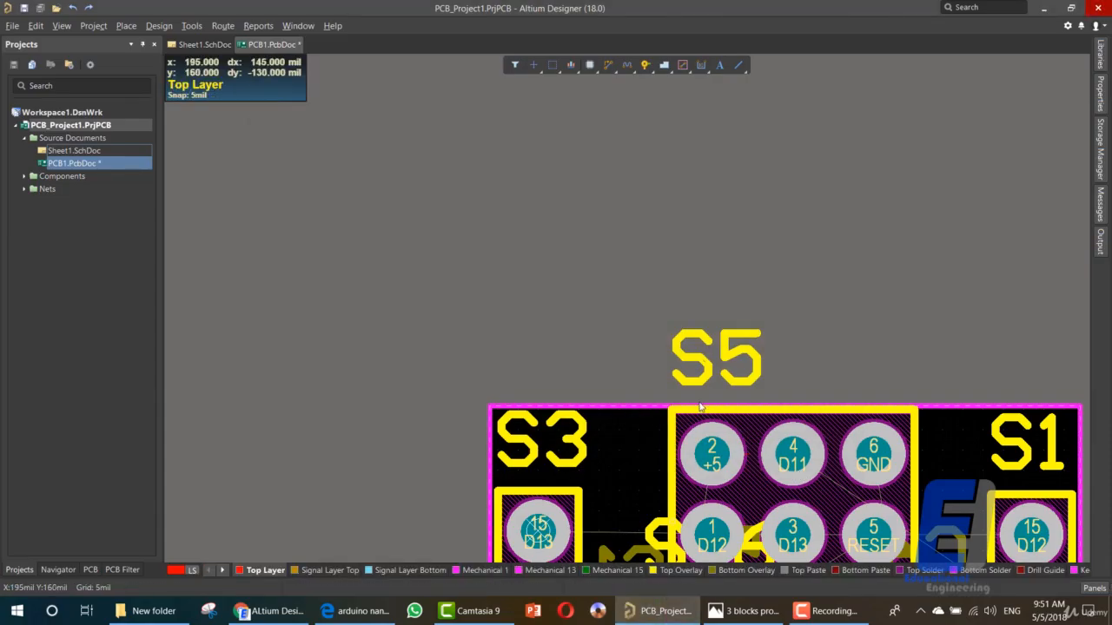
{"action": "scroll", "coordinate": [727, 415], "scroll_direction": "down", "scroll_amount": 5, "text": "ctrl"}
{"action": "scroll", "coordinate": [832, 469], "scroll_direction": "down", "scroll_amount": 5}
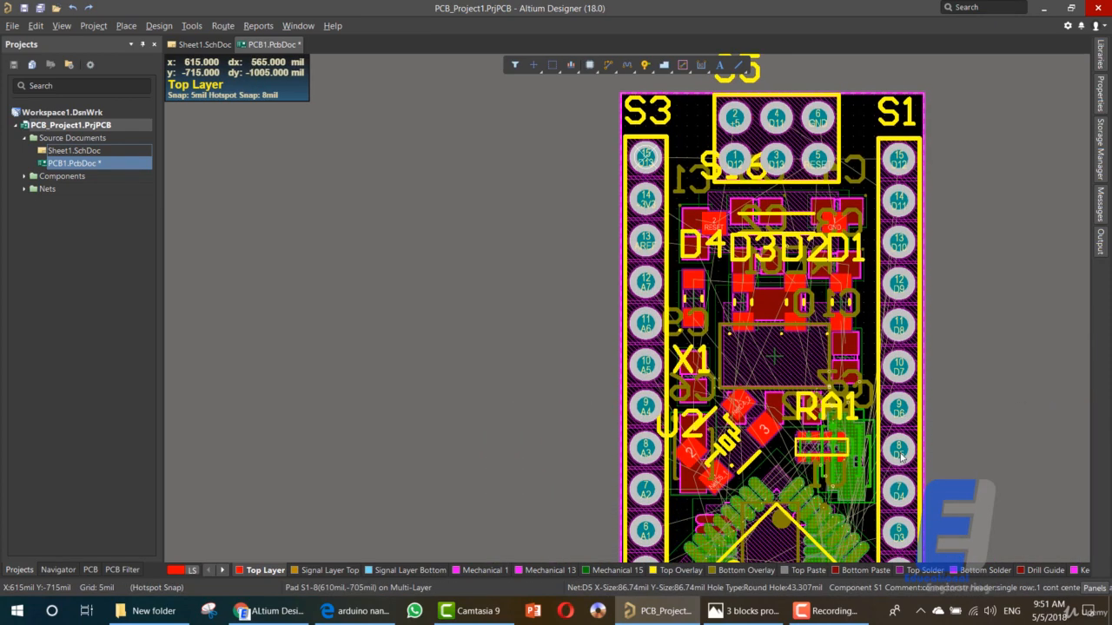